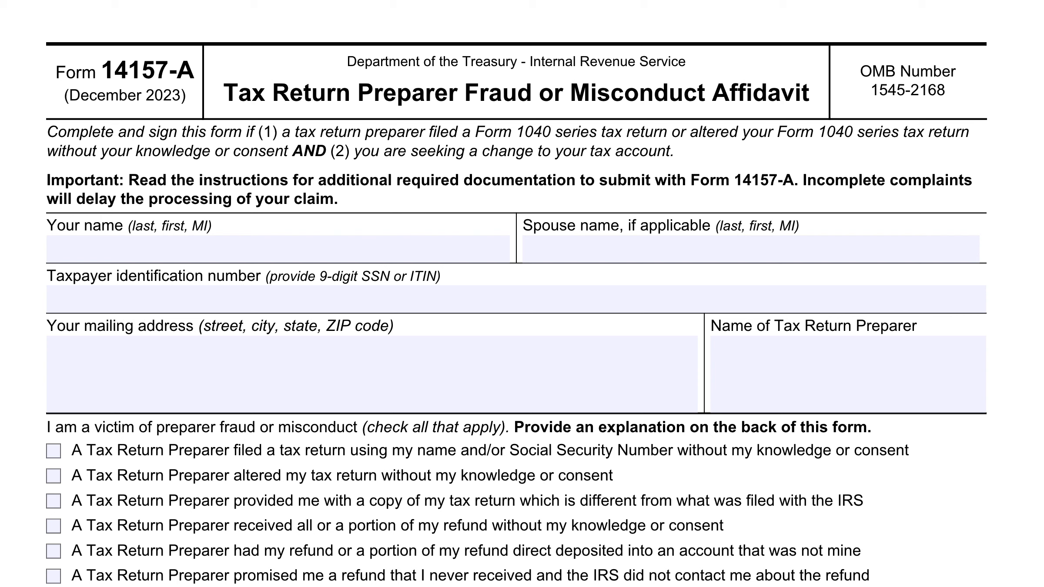
Fill in the taxpayer's name and the spouse's name, each as last name, first name and middle initial.
left_click(299, 253)
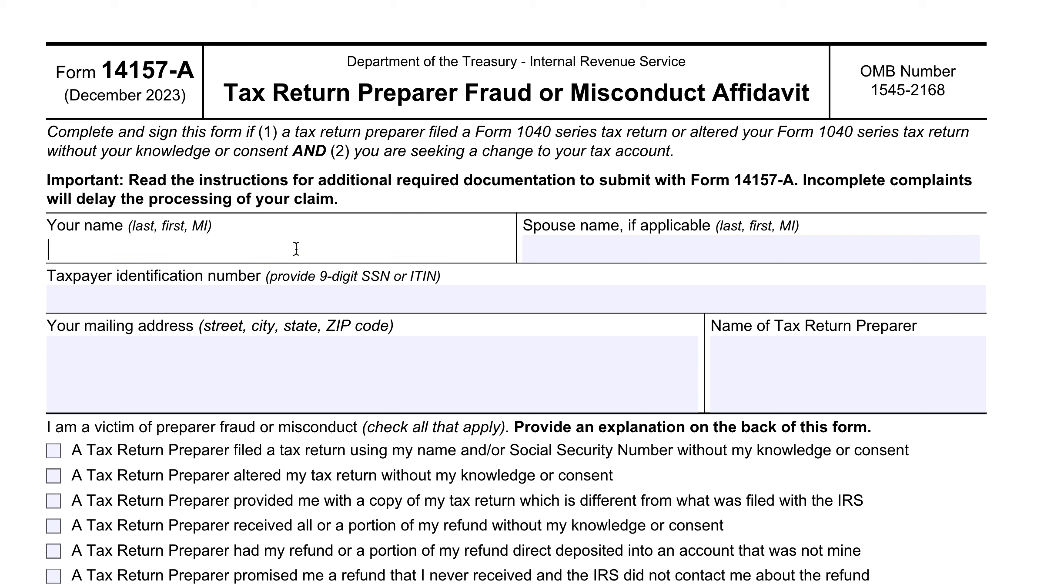
type("Doe, John Q")
key("Tab")
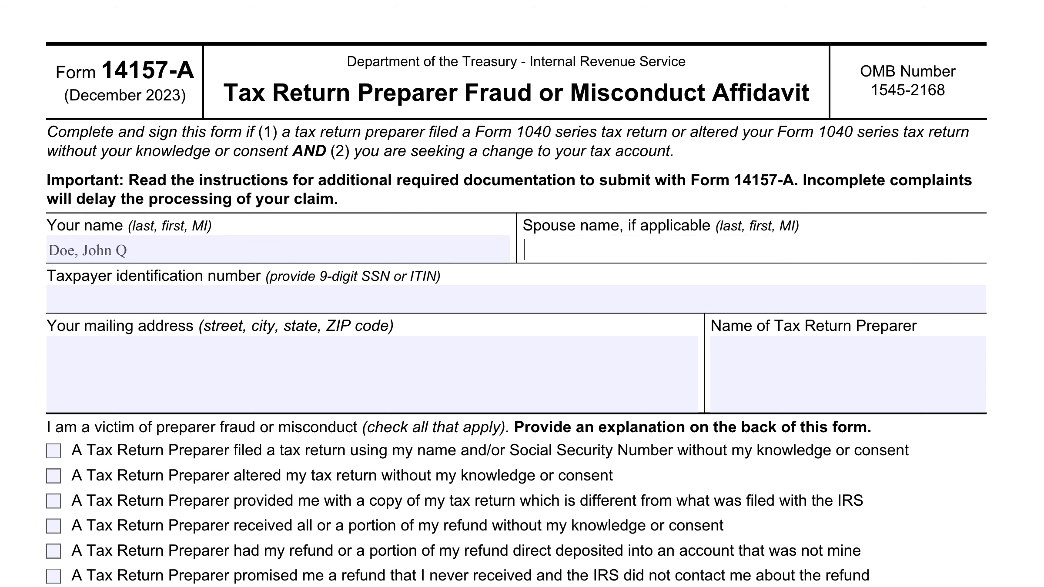
type("Doe, Mary,")
key("BackSpace")
type("J")
Look over the form down to the signature section and enter the nine-digit taxpayer identification number without dashes.
scroll(474, 239, "down", 15)
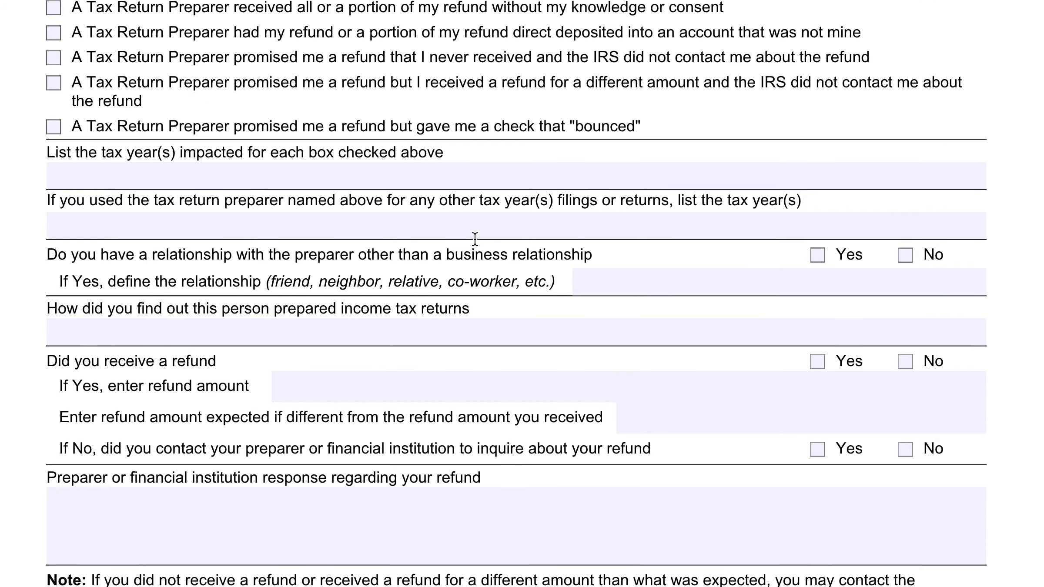
scroll(475, 239, "down", 20)
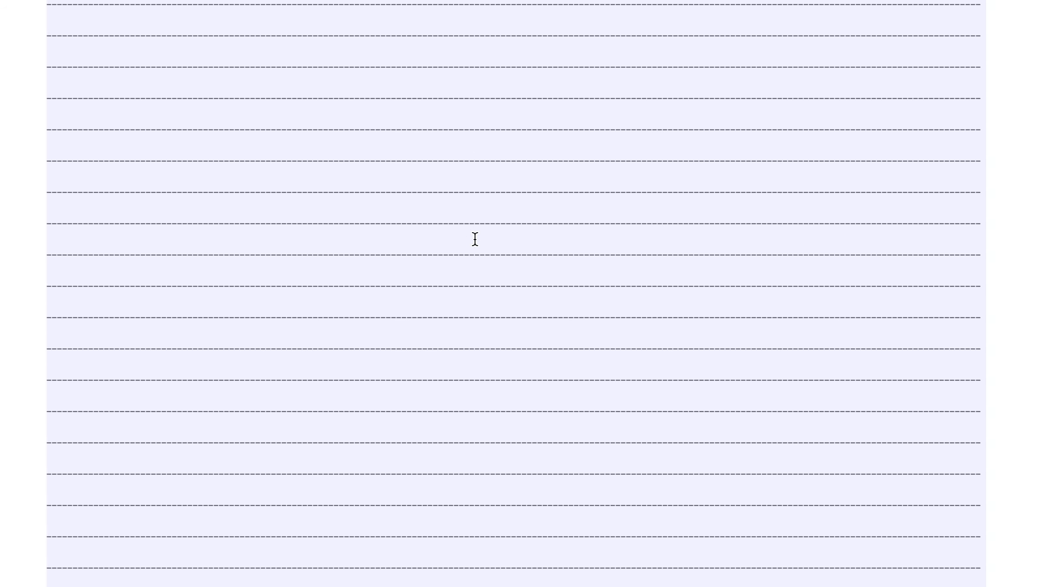
scroll(475, 239, "down", 5)
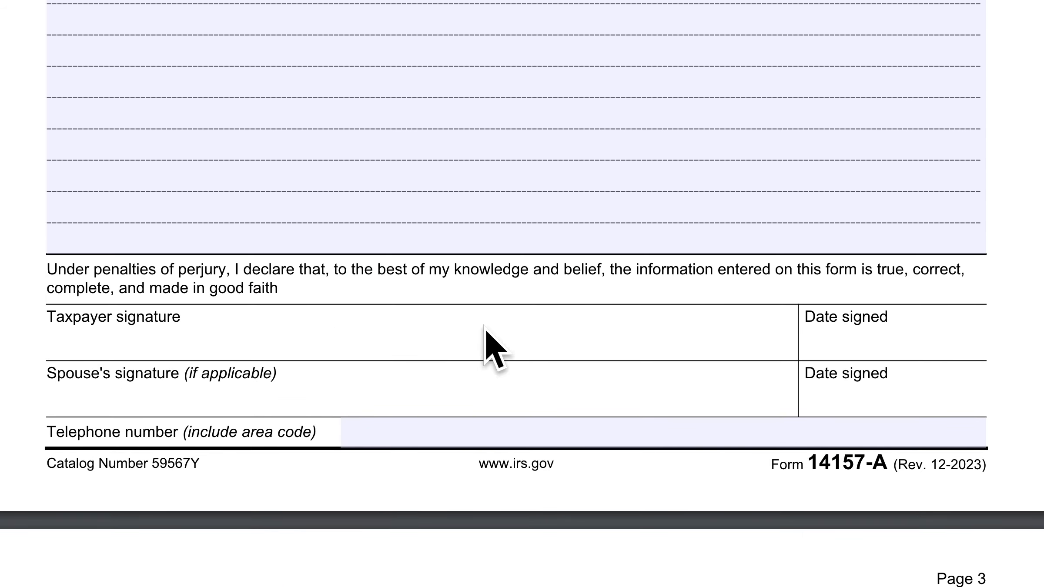
scroll(388, 336, "up", 20)
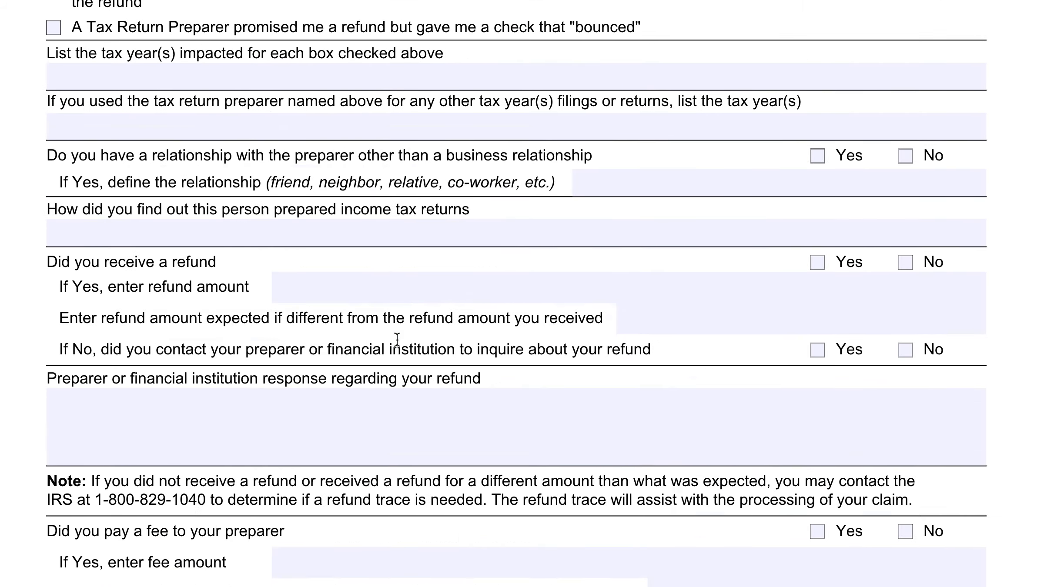
scroll(397, 339, "up", 8)
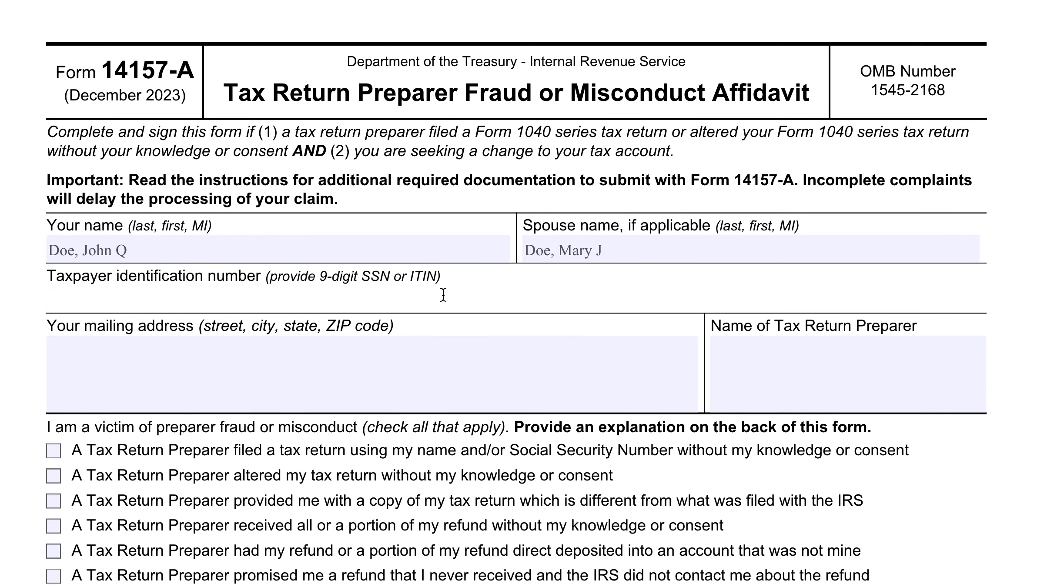
type("123-45-")
type("67")
key("BackSpace")
key("BackSpace")
key("BackSpace")
key("BackSpace")
key("BackSpace")
key("BackSpace")
type("456789")
Enter the taxpayer's mailing address on two lines and fill in the tax return preparer's name.
left_click(445, 344)
type("123")
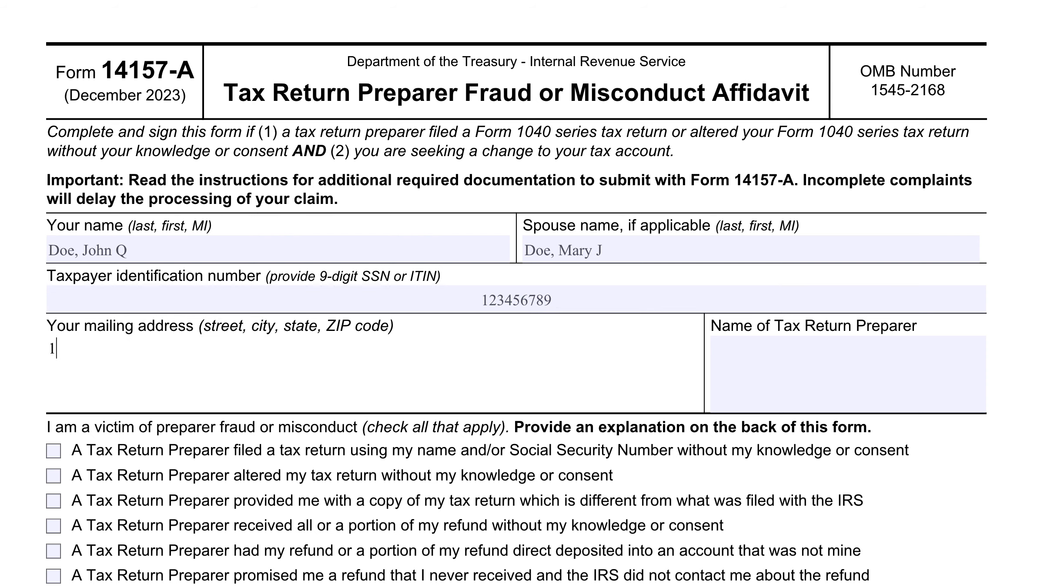
type(" Anywhere")
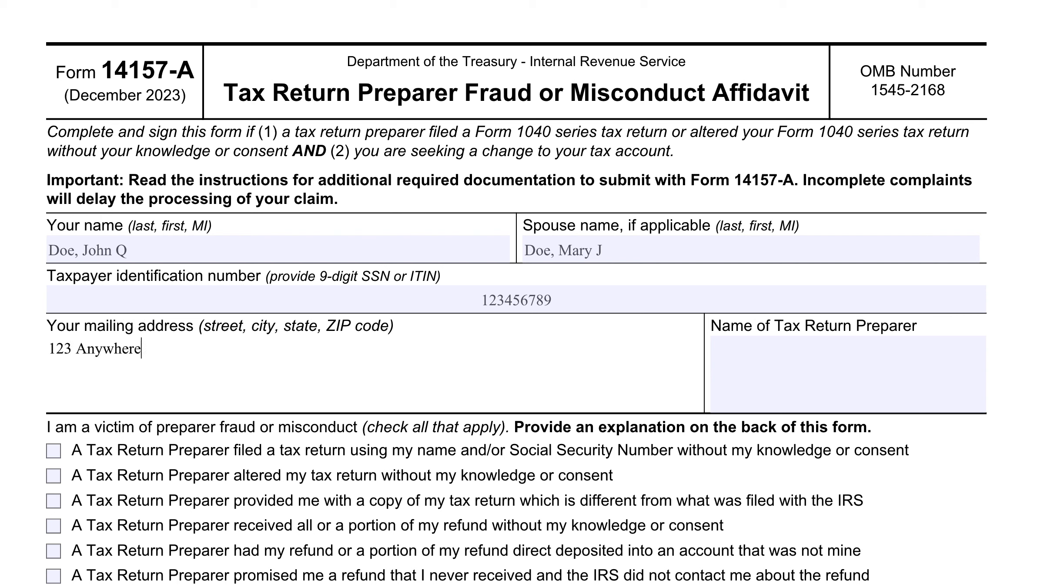
type(" Road")
key("Return")
type("Any Town, TX 12345")
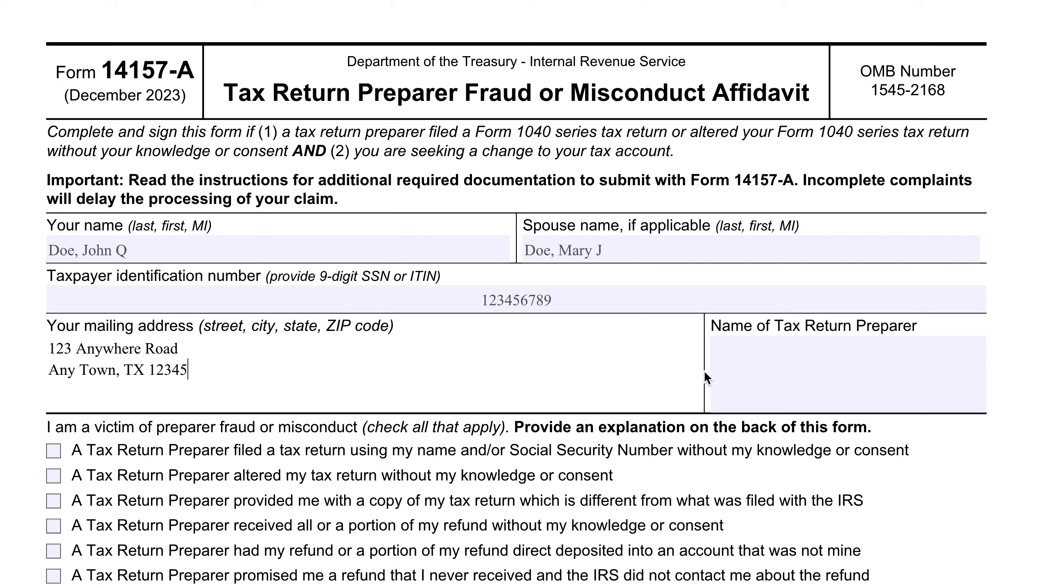
left_click(759, 372)
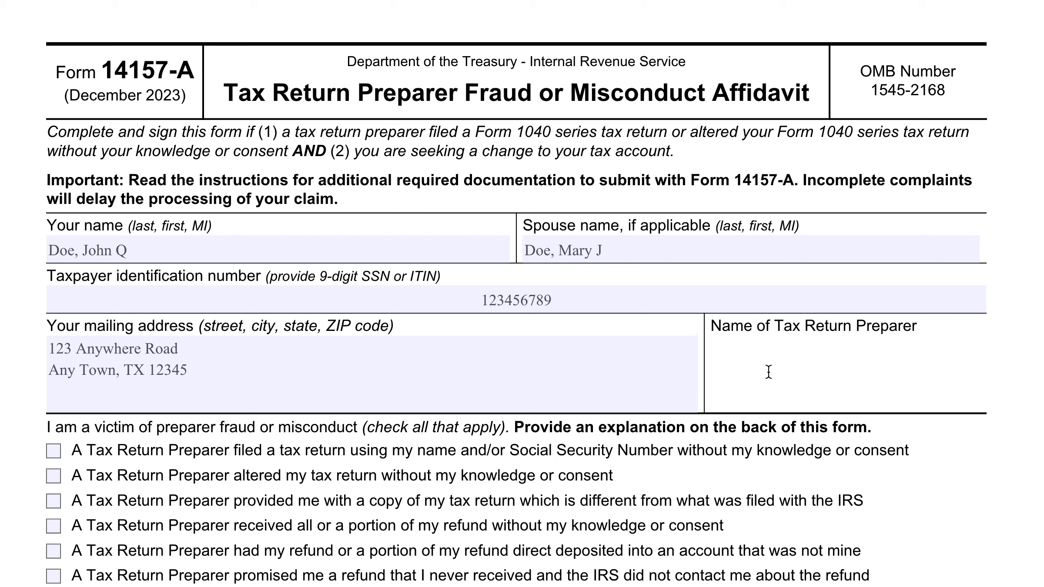
type("Shyster, Irwin R.")
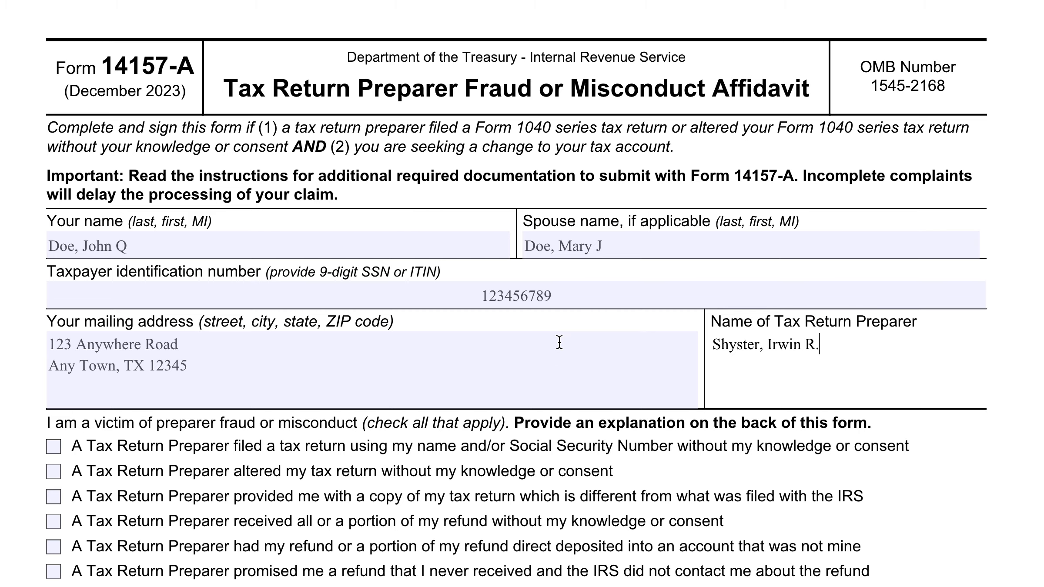
Mark that the preparer altered the tax return without consent and had the refund direct deposited into an account that was not the taxpayer's.
scroll(559, 342, "down", 3)
scroll(560, 342, "down", 1)
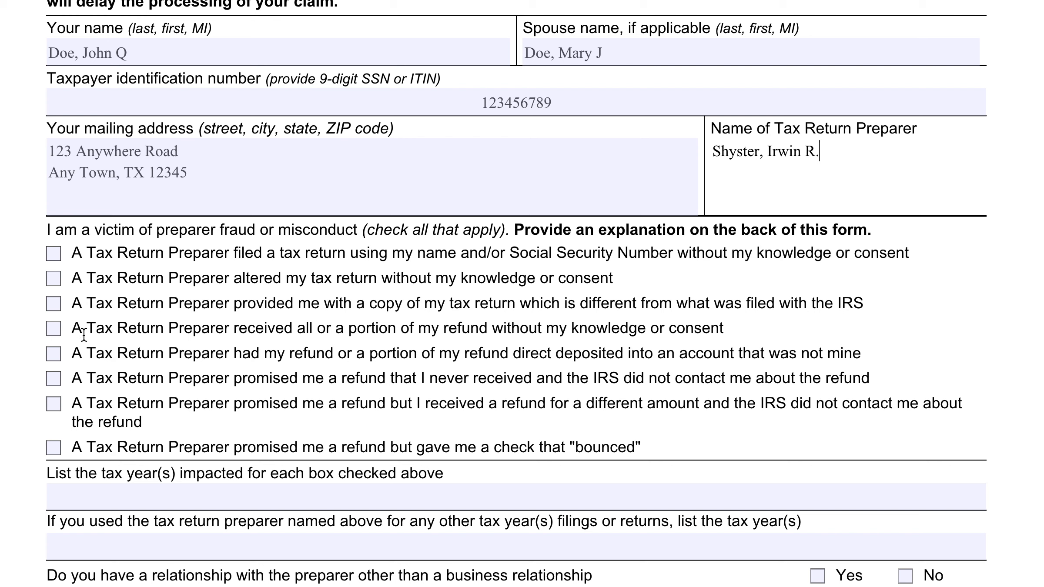
left_click_drag(72, 330, 725, 332)
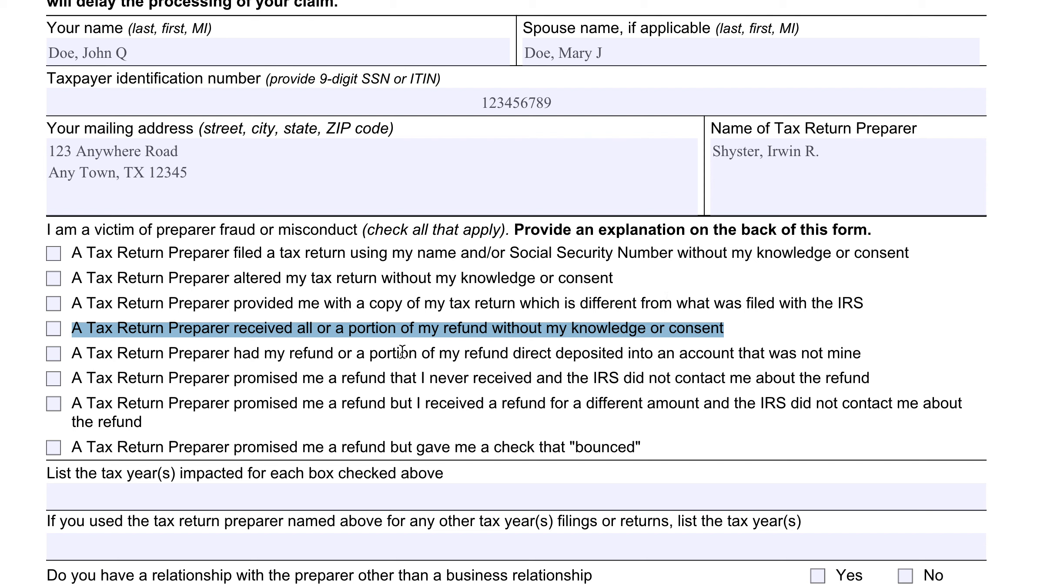
left_click_drag(431, 354, 451, 355)
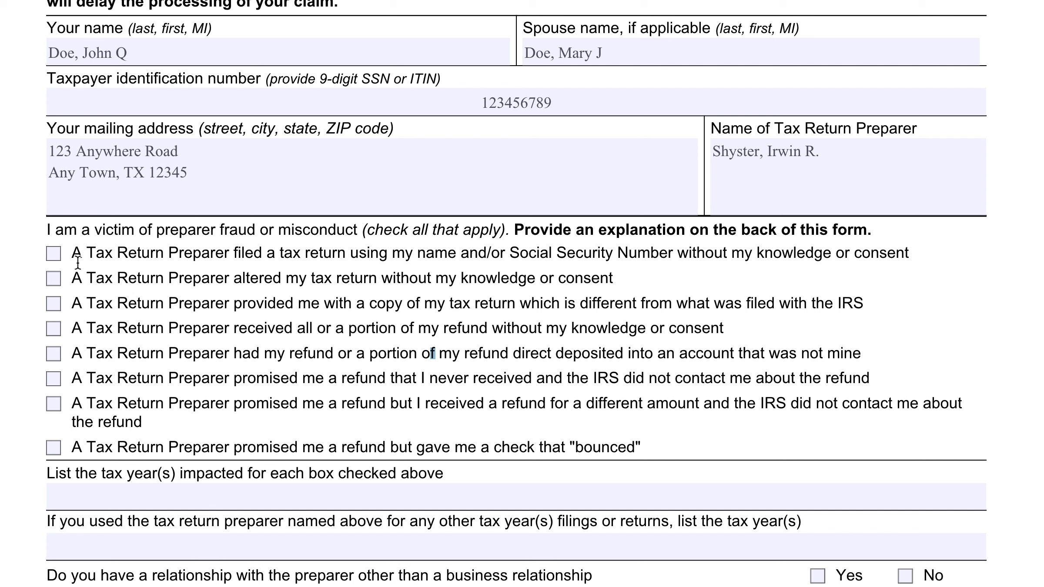
left_click(53, 279)
left_click(54, 354)
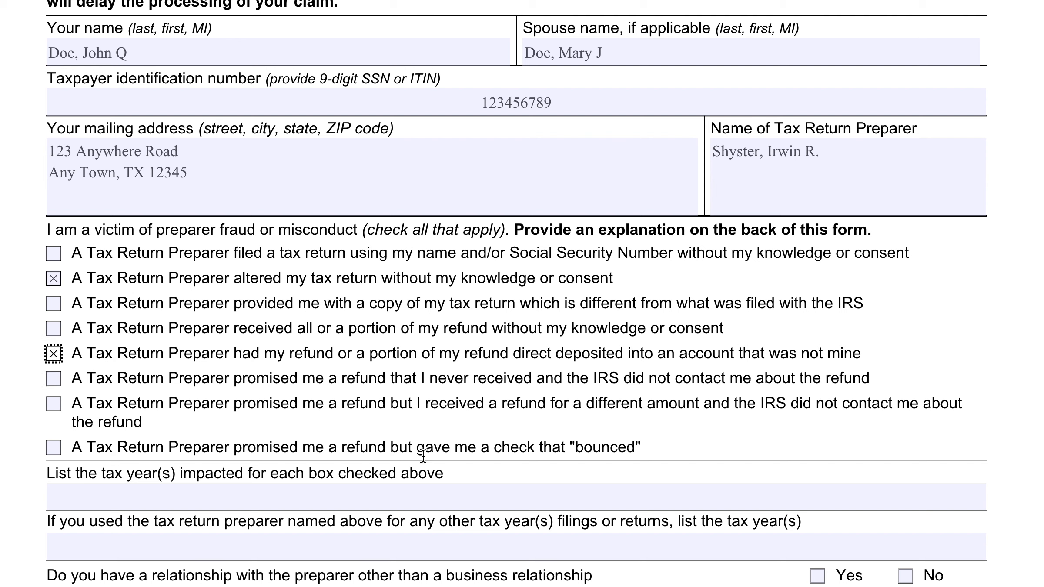
List 2022, 2023 as the impacted tax years and 2019-2021 as the other years filed with this preparer.
left_click(431, 494)
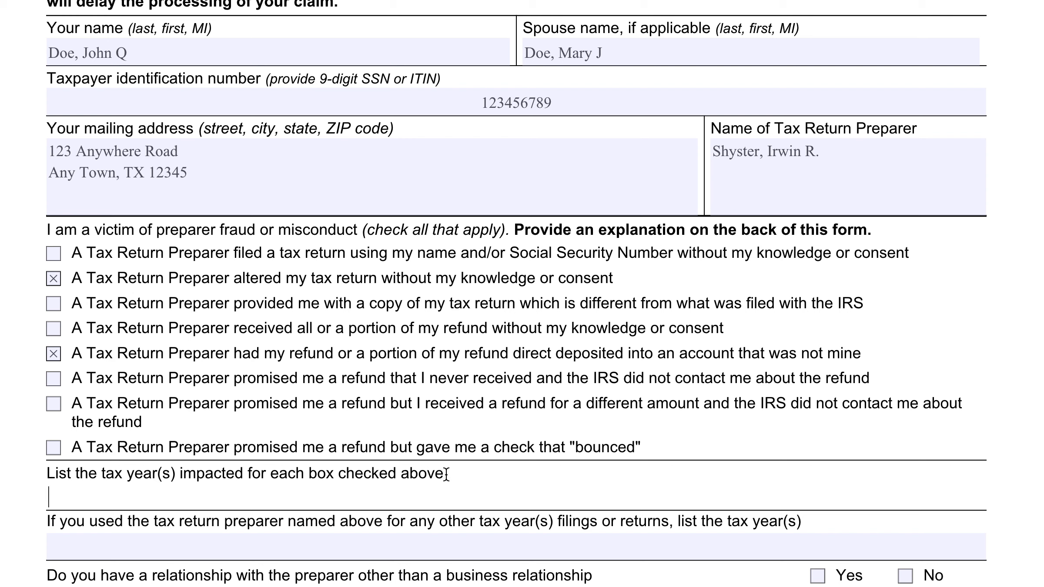
type("2022, 2023")
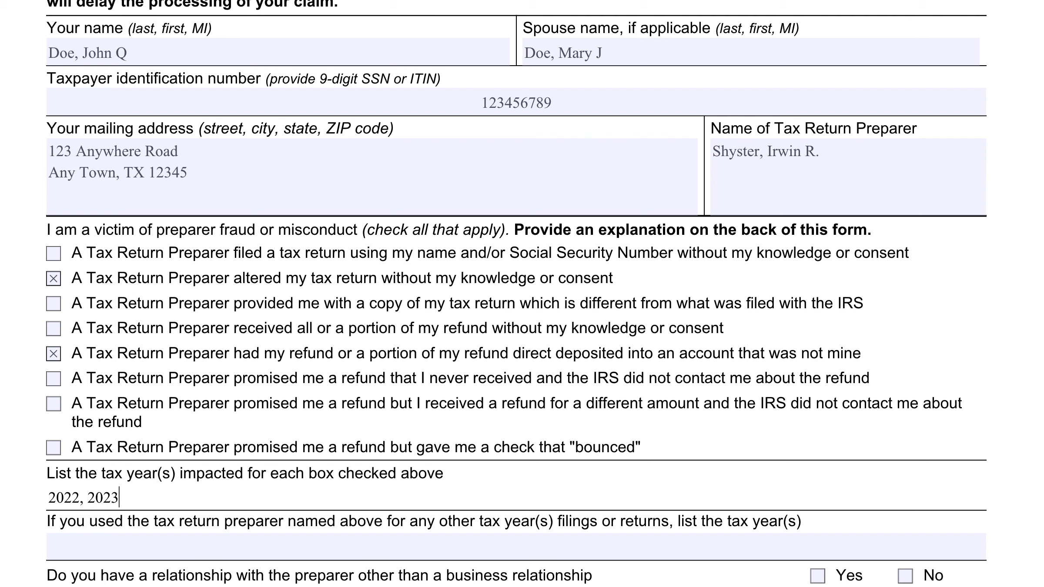
left_click(381, 550)
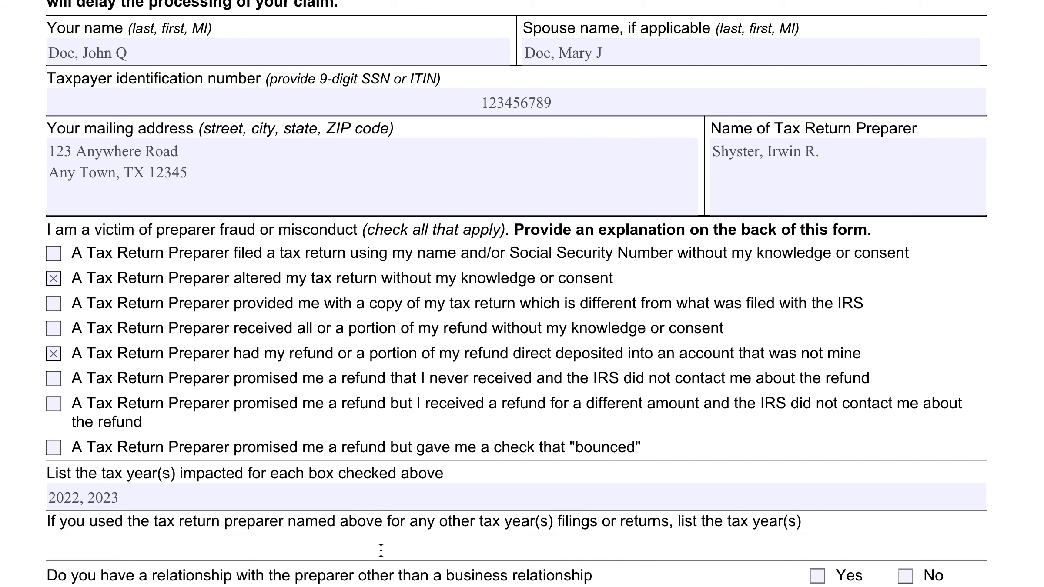
type("2021")
key("BackSpace")
type("0")
key("BackSpace")
key("BackSpace")
type("19-2021")
Answer Yes to a non-business relationship, define it as "Co-workers", and state the preparer was found by "Word of mouth at work".
scroll(416, 401, "down", 5)
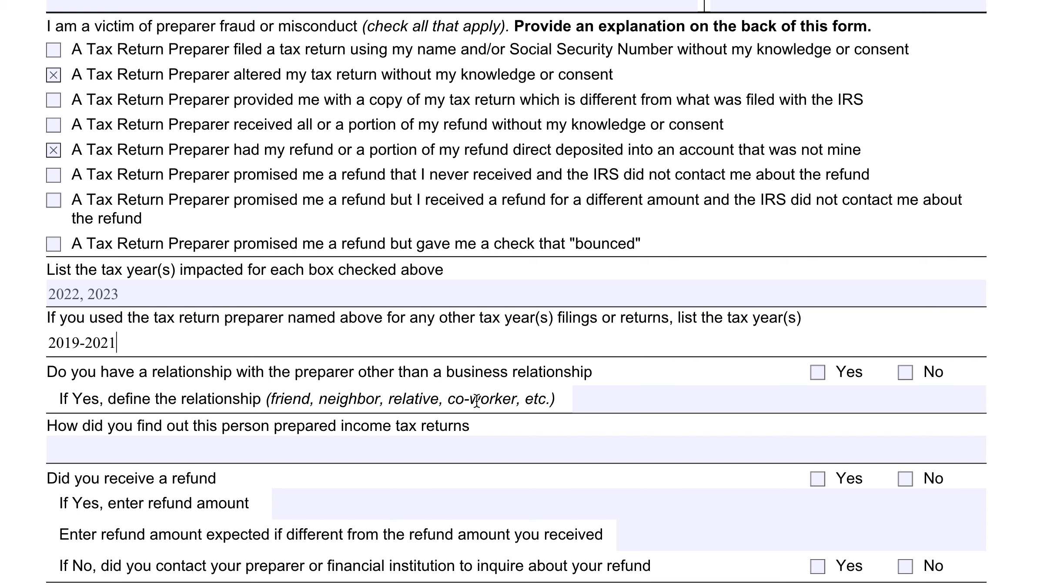
left_click(818, 372)
left_click(785, 397)
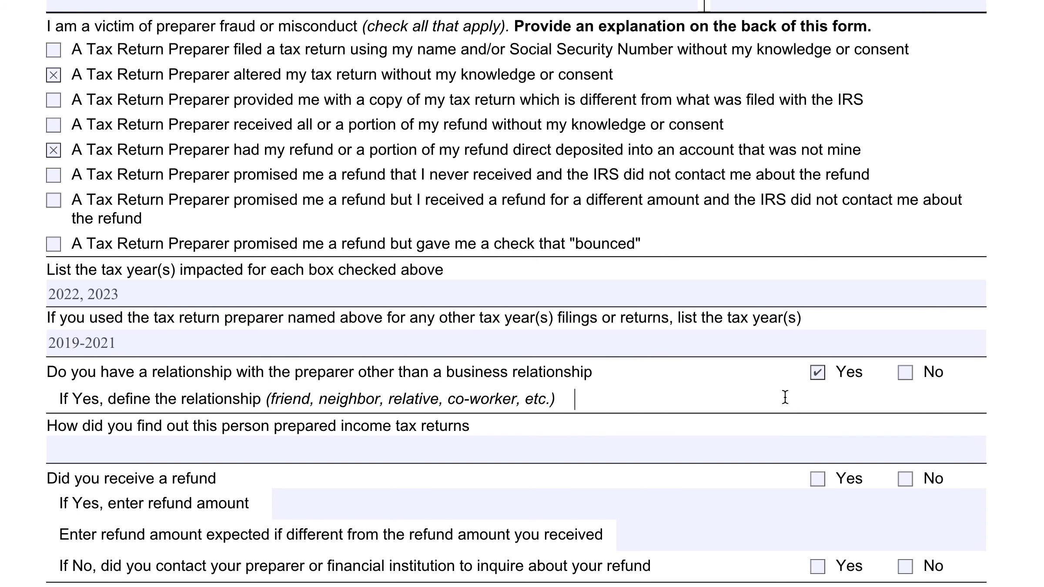
type("Co-workers")
key("Tab")
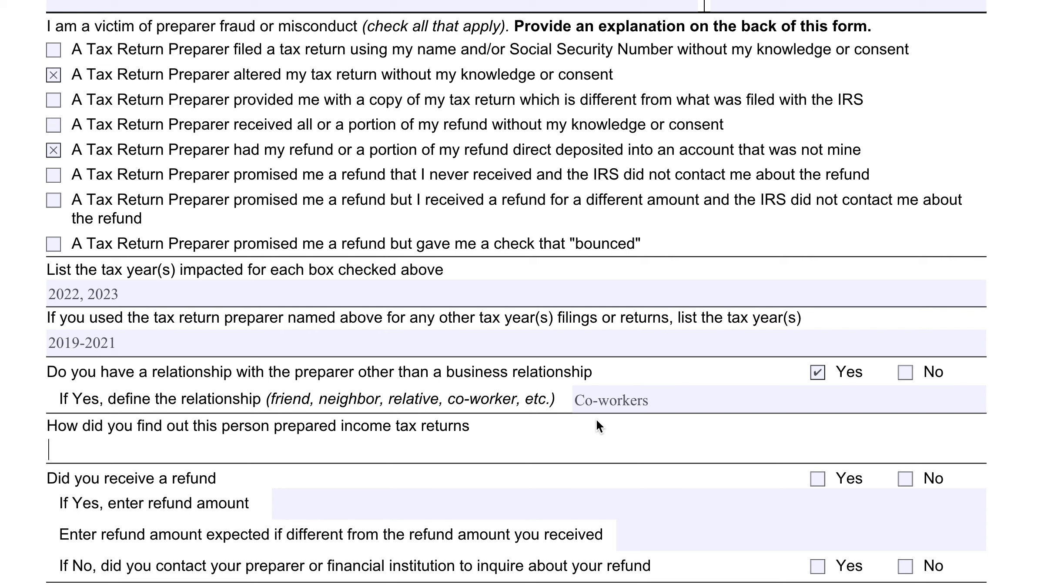
type("Word of mouth at work")
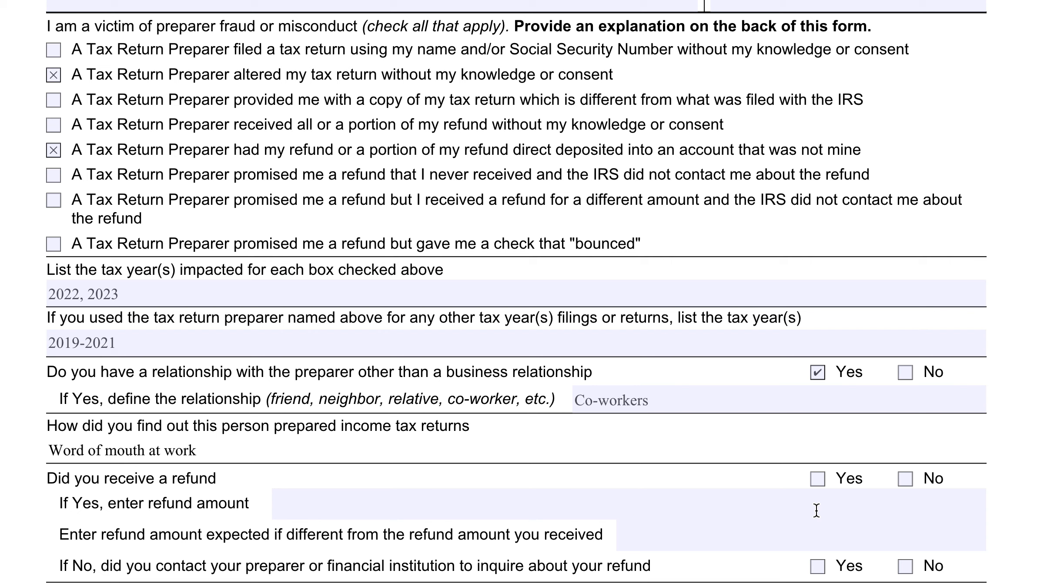
Answer Yes to having received a refund, with 500 as the amount received and 1,000 as the amount expected.
left_click(818, 478)
left_click(704, 504)
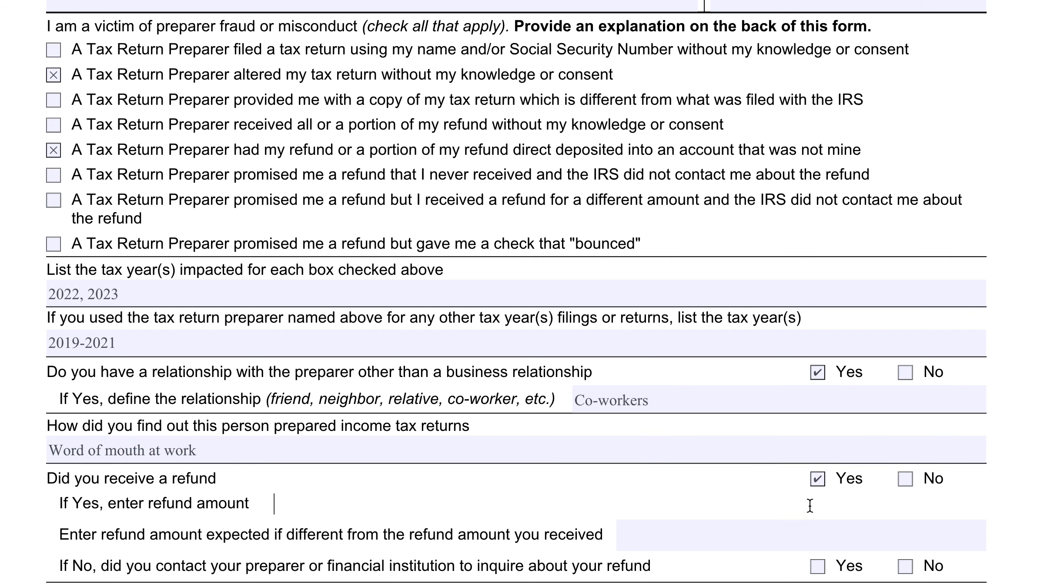
type("500")
scroll(874, 535, "up", 1)
left_click(800, 561)
scroll(800, 561, "down", 5)
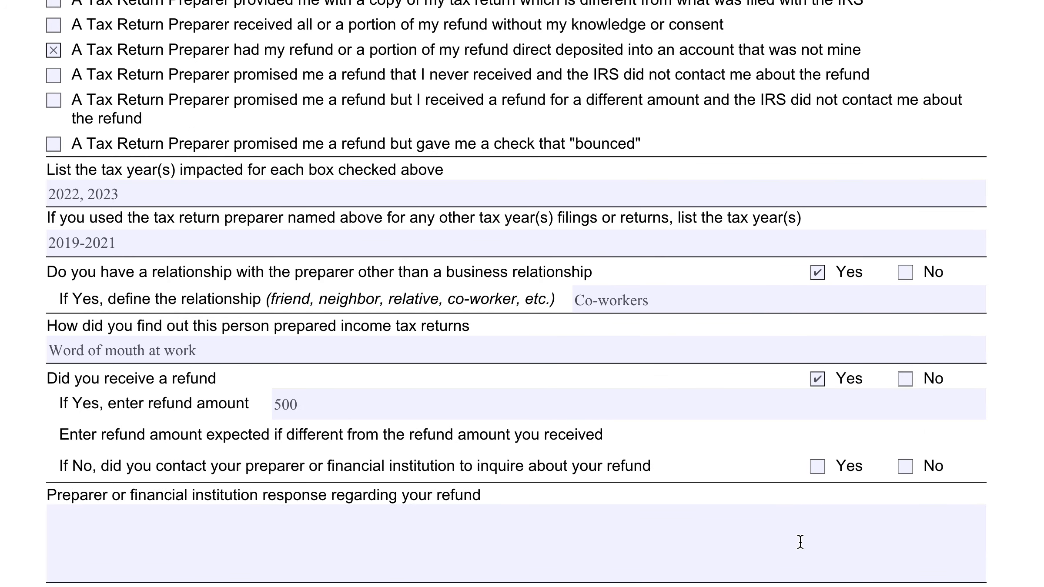
type("1,000")
Answer Yes to having contacted the preparer or financial institution about the refund, and enter "No response" as their response.
scroll(859, 507, "down", 1)
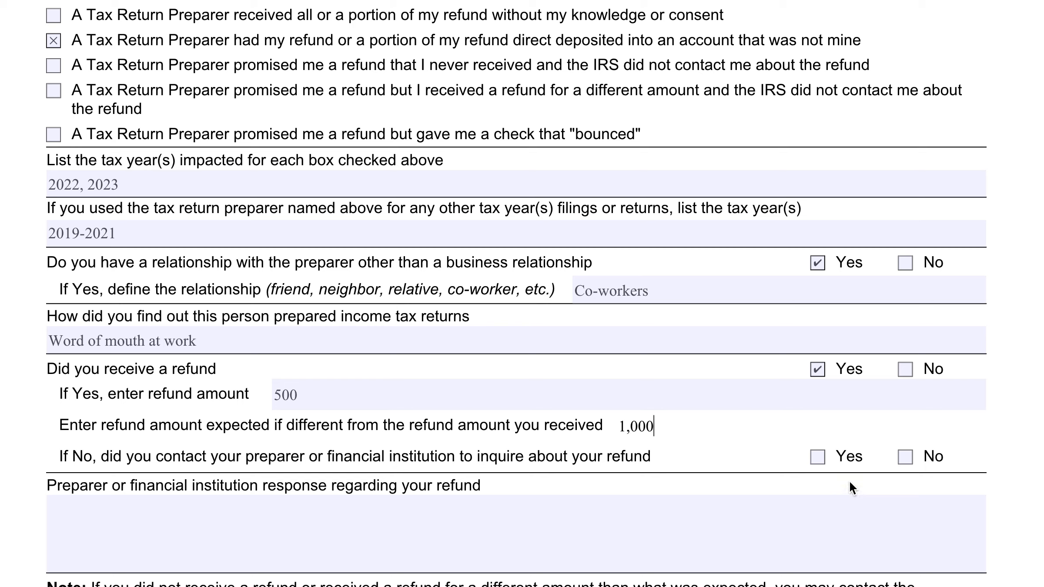
left_click(905, 456)
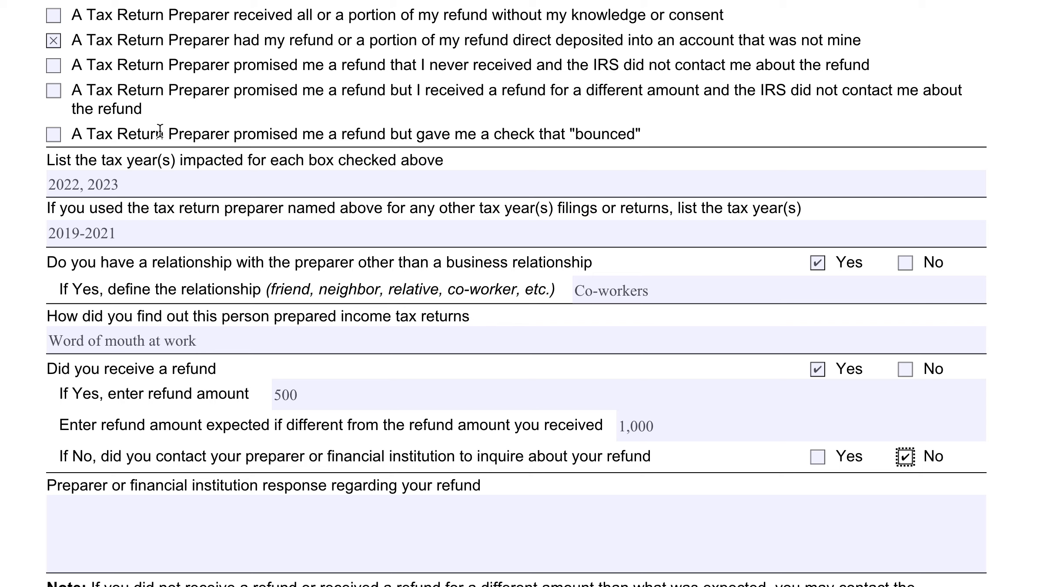
left_click(324, 512)
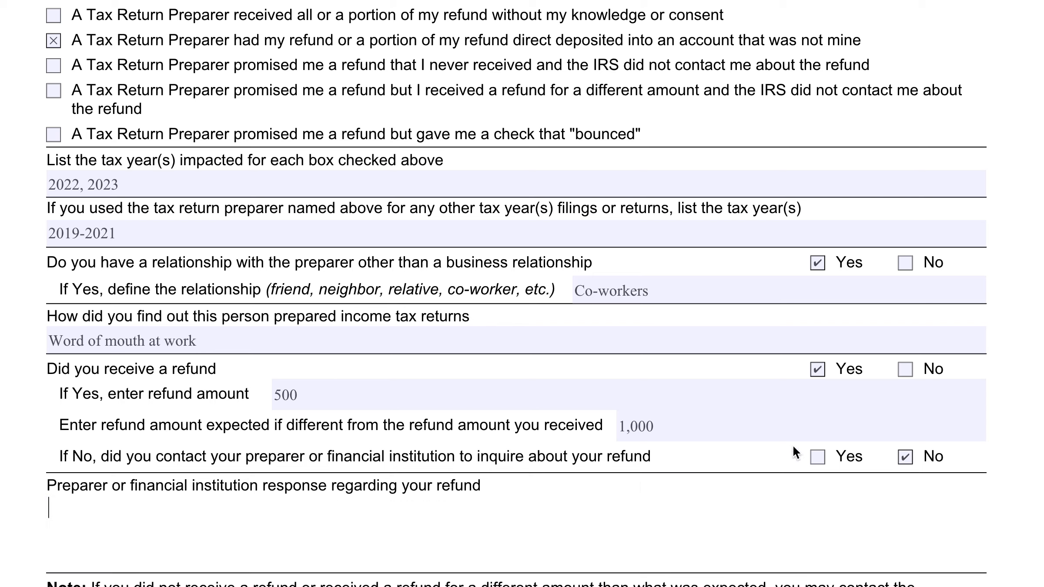
left_click(818, 457)
left_click(905, 456)
left_click(798, 507)
type("No response")
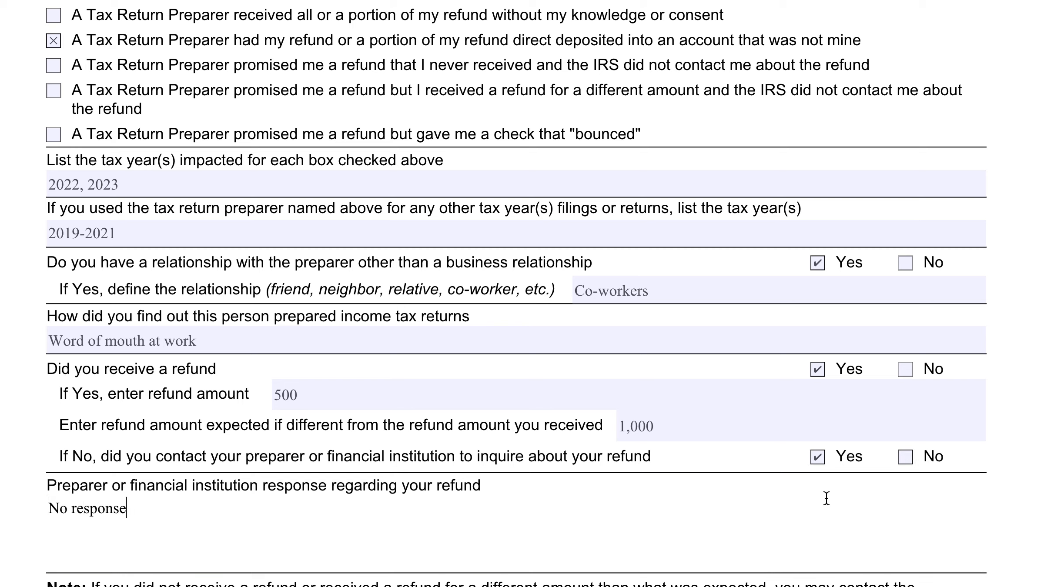
Answer Yes to having paid a fee to the preparer and enter 50 as the fee amount.
scroll(825, 498, "down", 3)
scroll(826, 498, "down", 1)
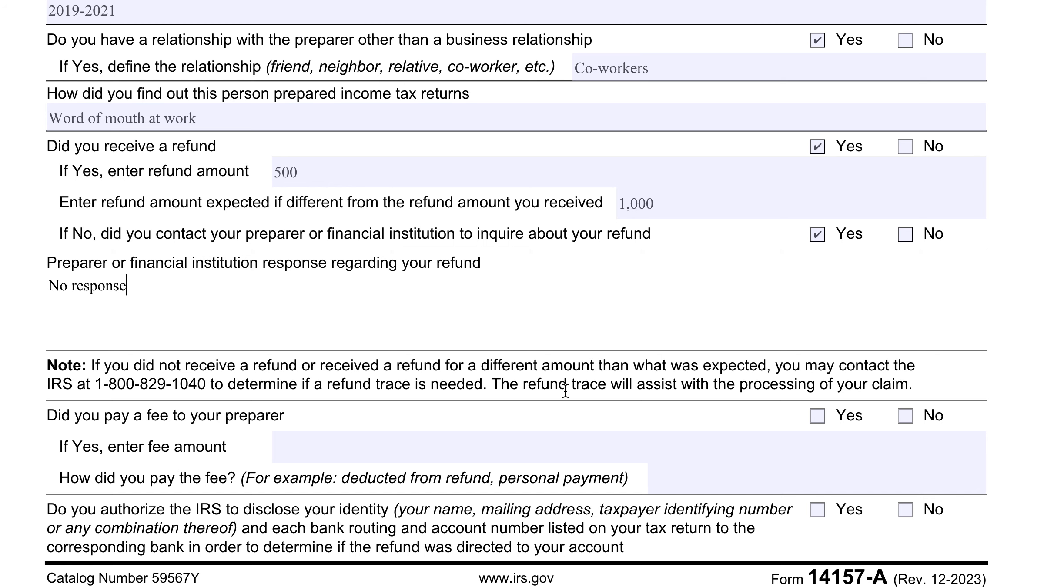
left_click(819, 417)
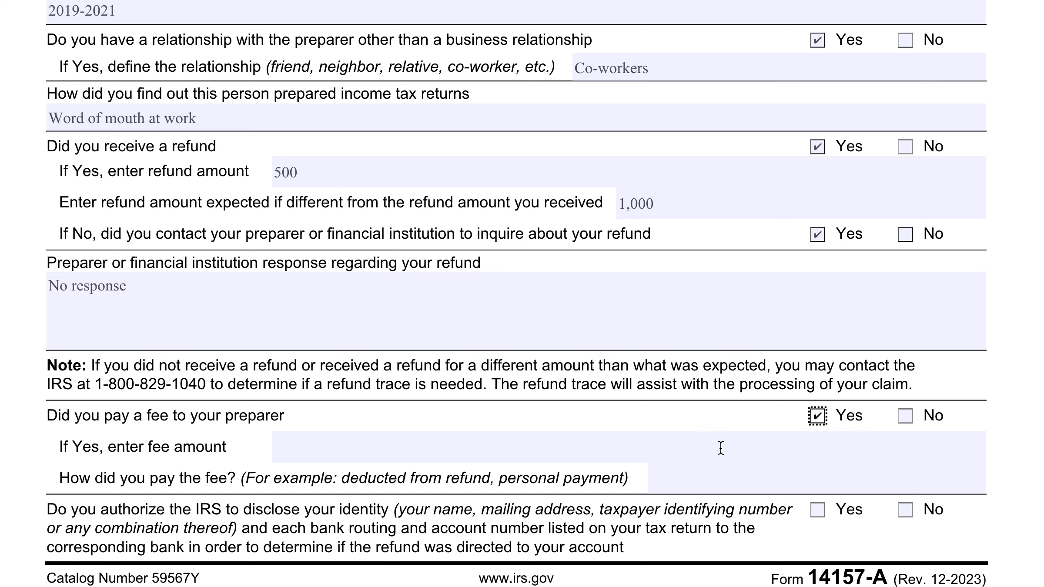
left_click(670, 453)
type("50")
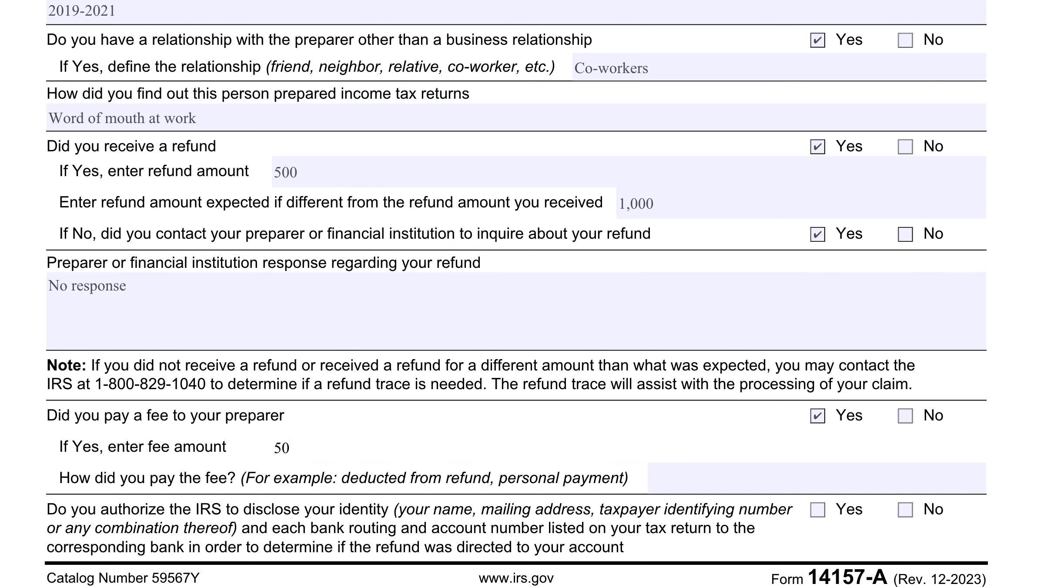
left_click(782, 488)
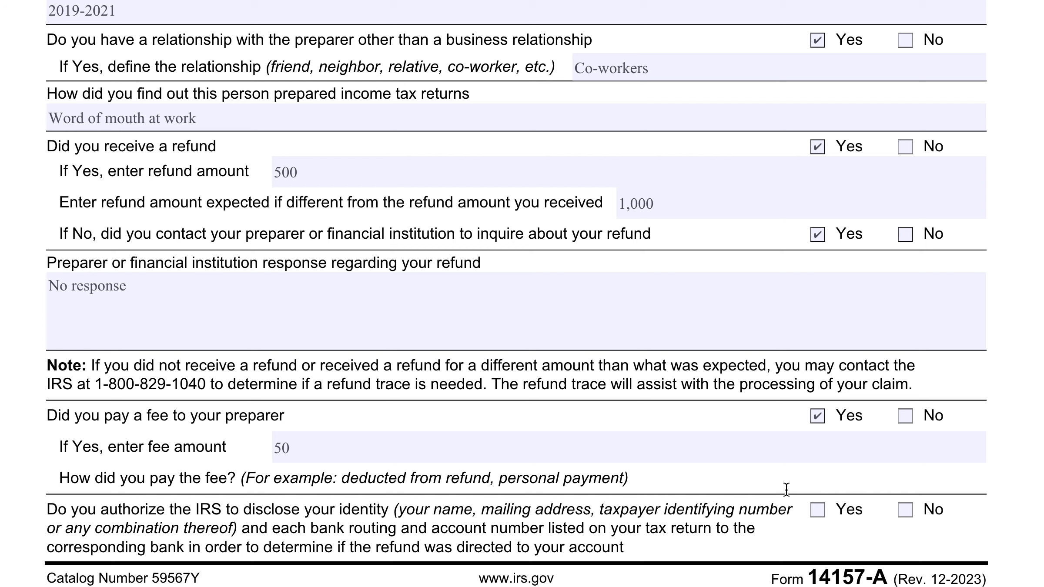
Answer Yes to authorizing the IRS to disclose identity and bank account details to the corresponding bank.
scroll(787, 490, "up", 1)
scroll(787, 490, "up", 1)
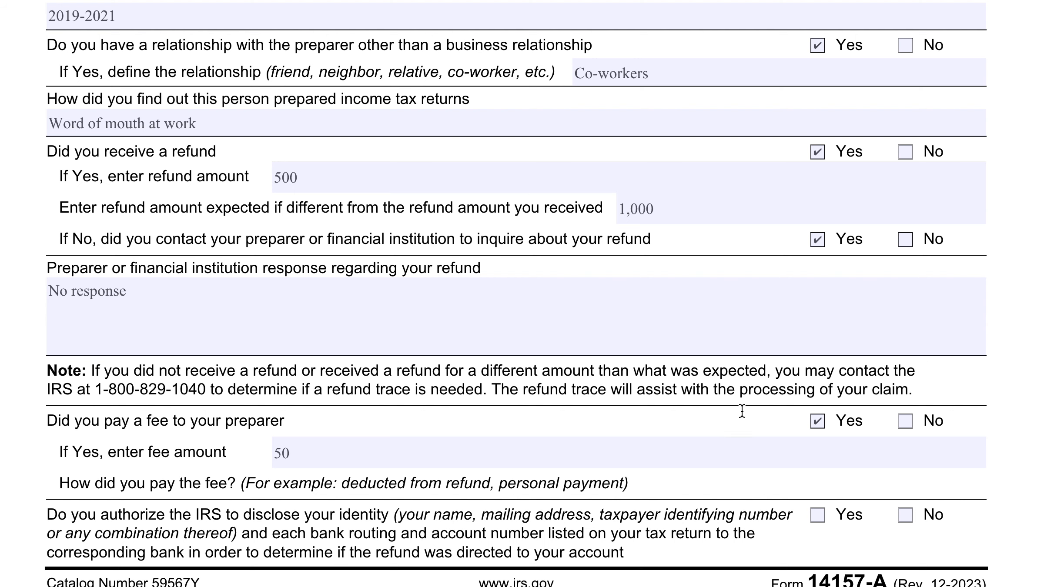
scroll(744, 410, "down", 3)
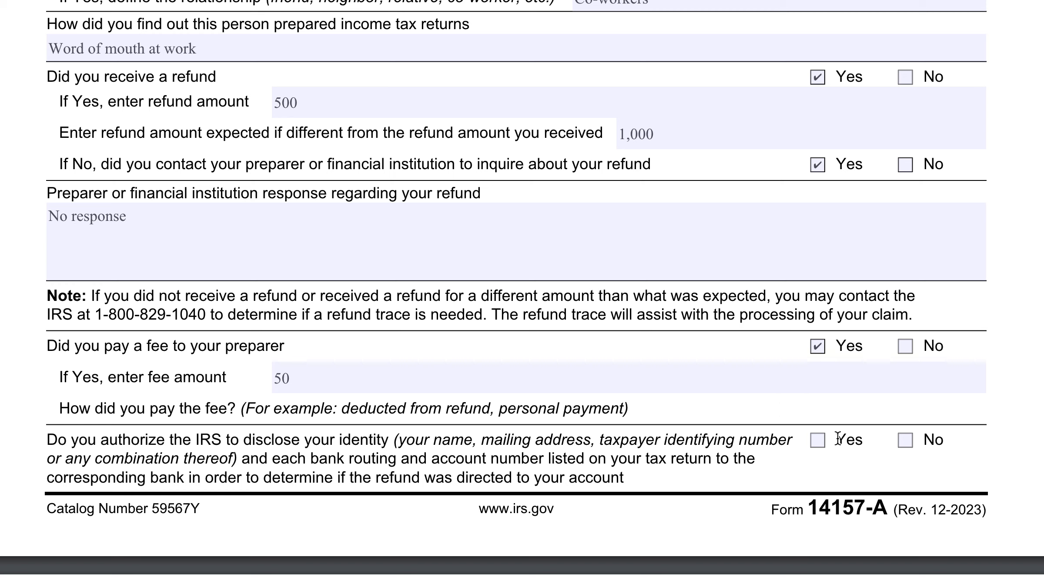
left_click(816, 442)
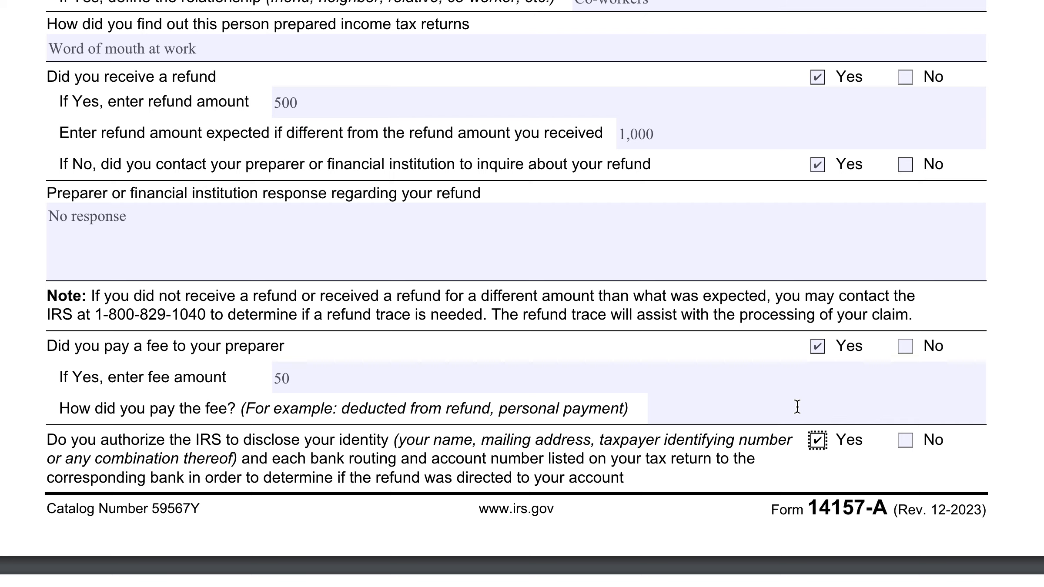
Begin the page 2 description of what happened by stating that the named preparer promised a $1,000 refund, "but I only received $500.".
scroll(858, 475, "down", 5)
scroll(859, 476, "down", 10)
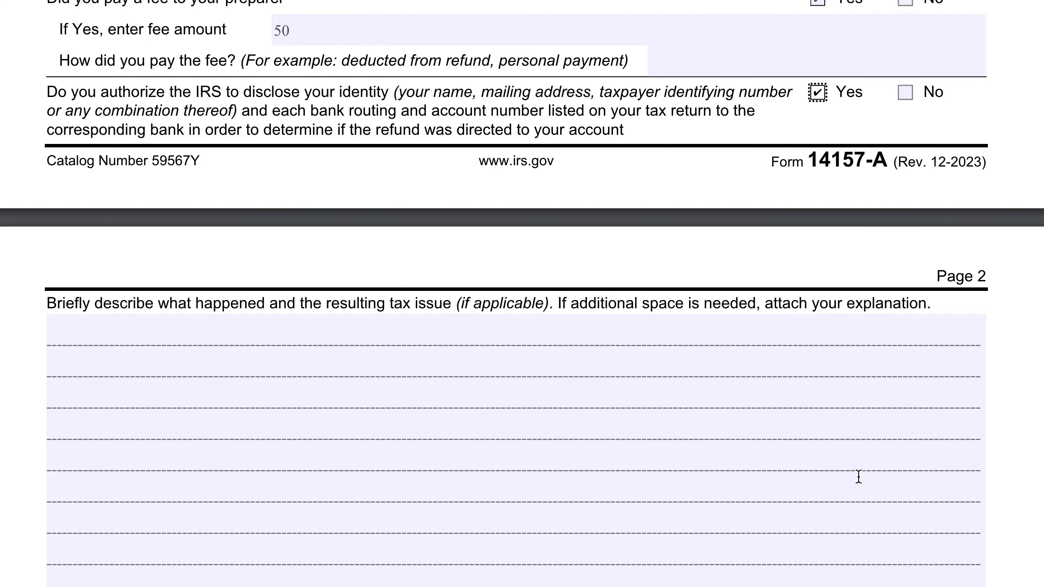
scroll(859, 476, "down", 1)
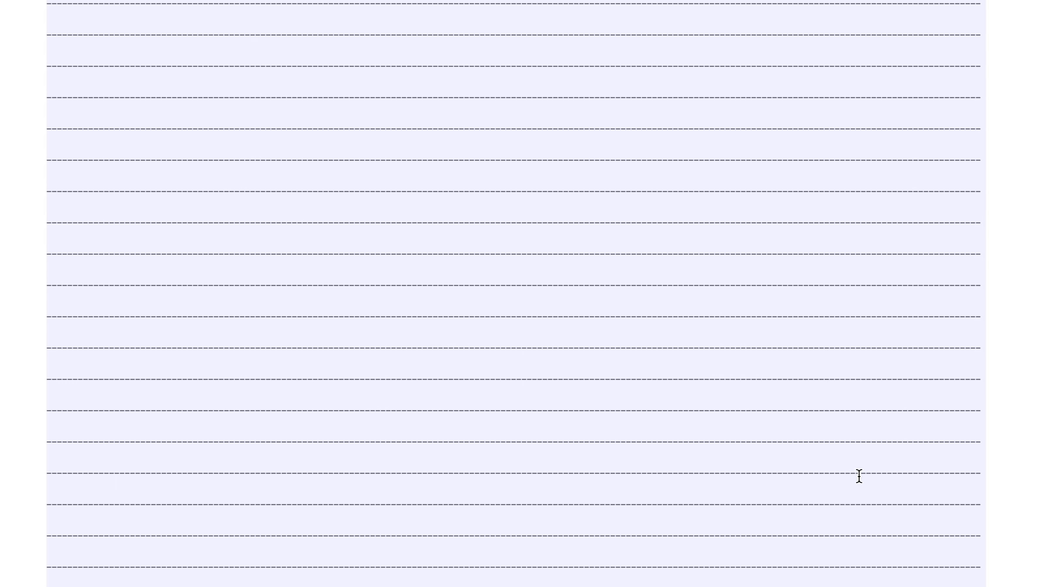
scroll(859, 476, "down", 5)
scroll(859, 475, "up", 10)
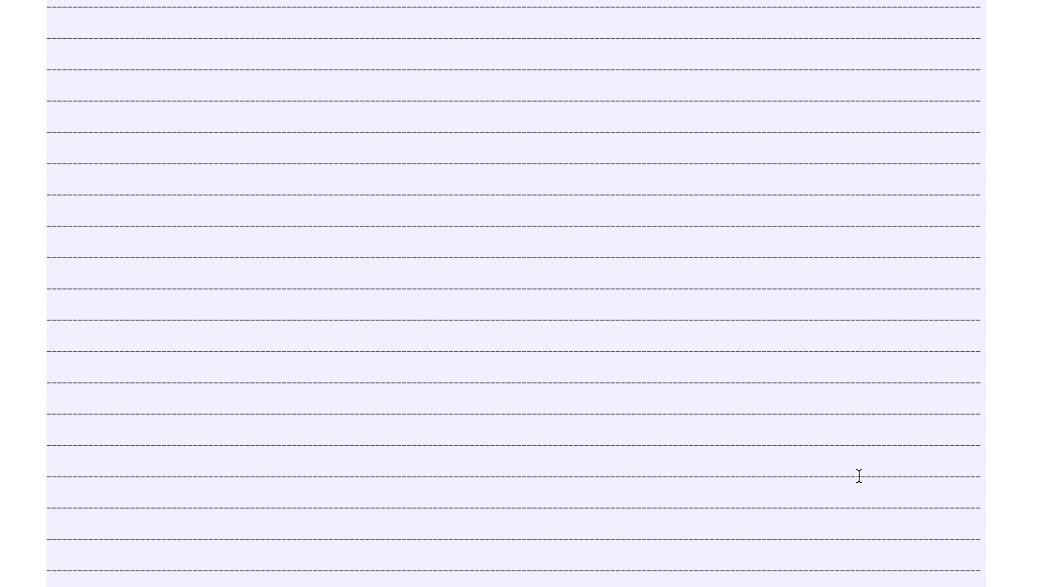
scroll(858, 476, "up", 3)
left_click(726, 194)
scroll(726, 194, "up", 6)
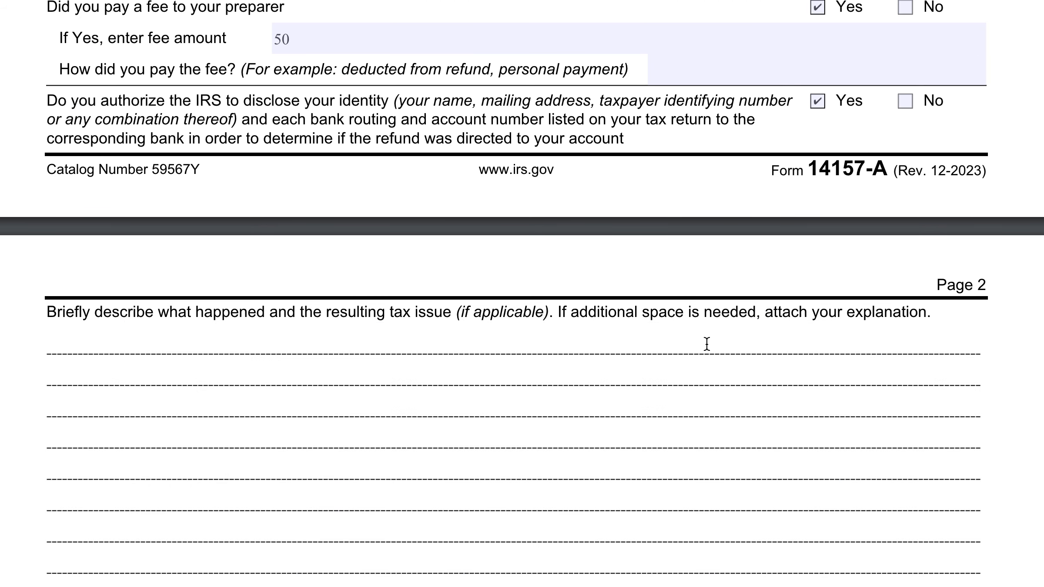
type("Mr. Shyster promised ")
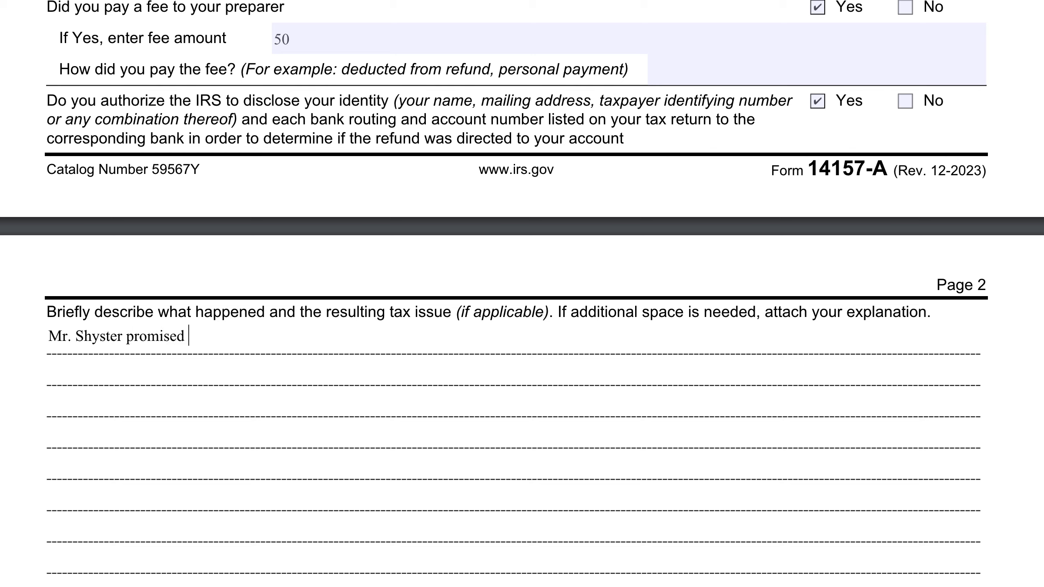
type("a $1,000 ref")
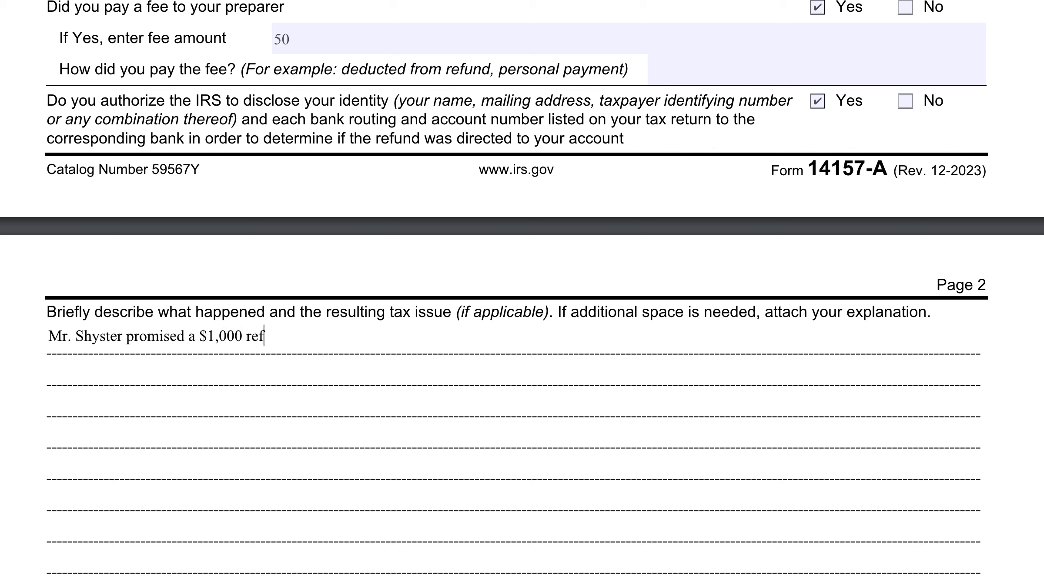
type("und, but I on")
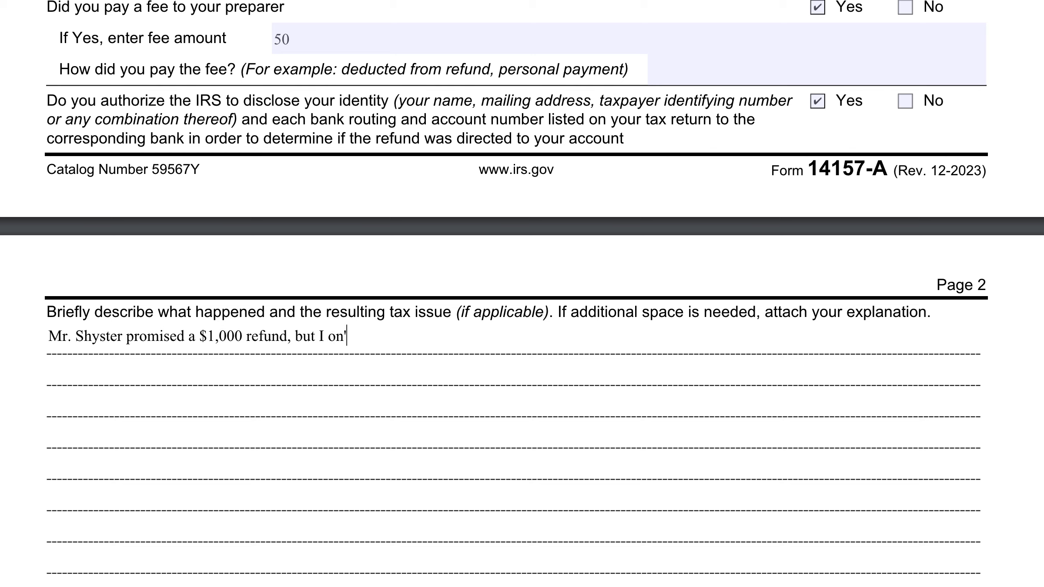
type("ly received $500.")
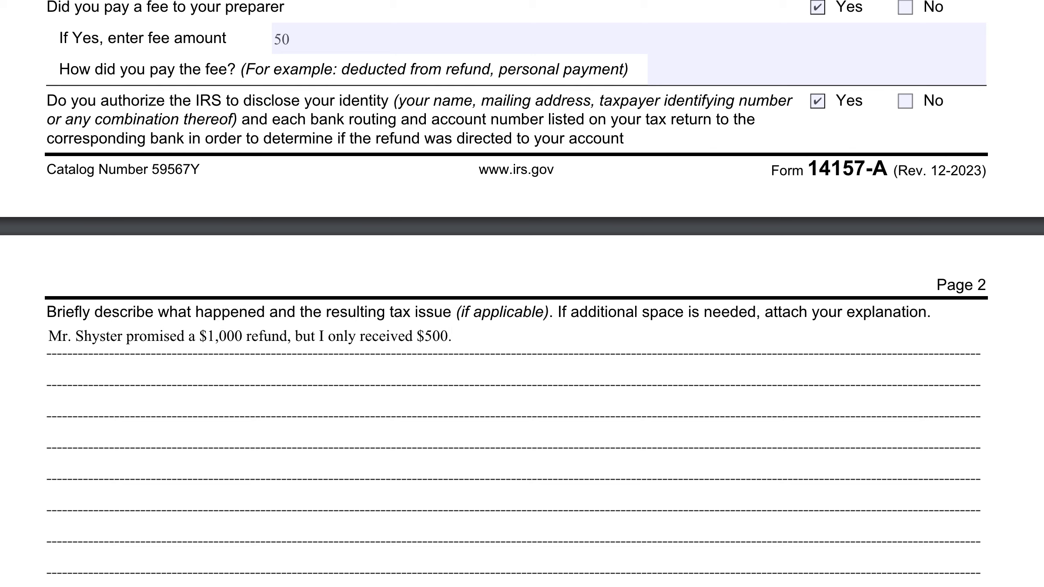
Add "He sent this return to the IRS without me signing it or reviewing it beforehand." to the description.
type(" He sent this re")
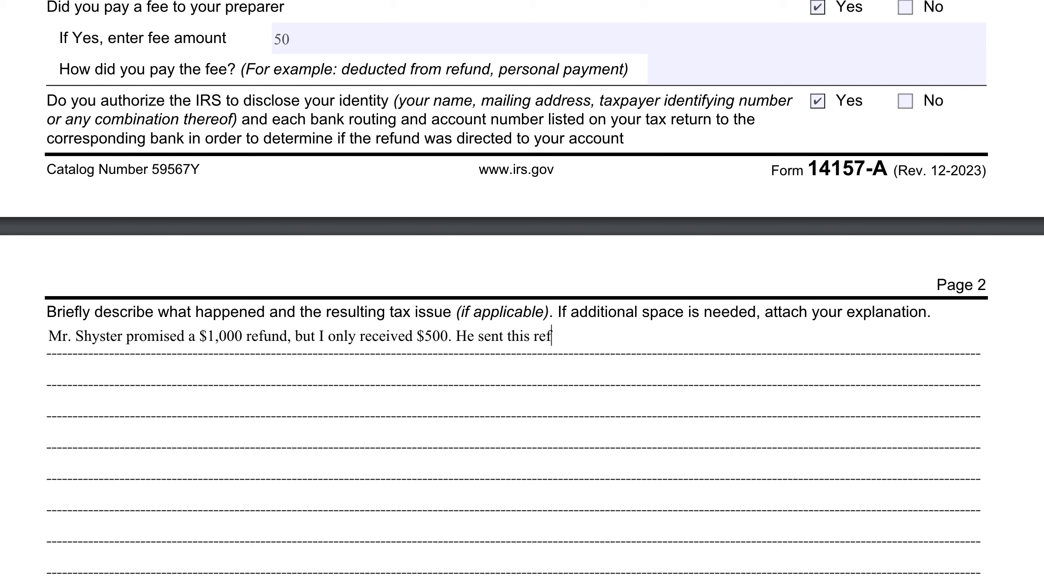
type("turn to the IRS w")
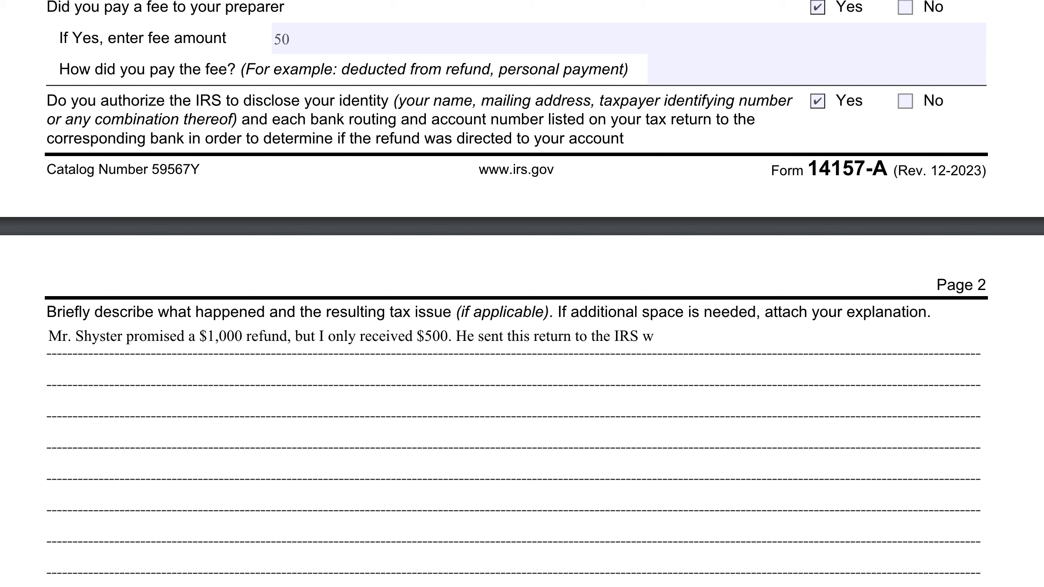
type("ithout me sign")
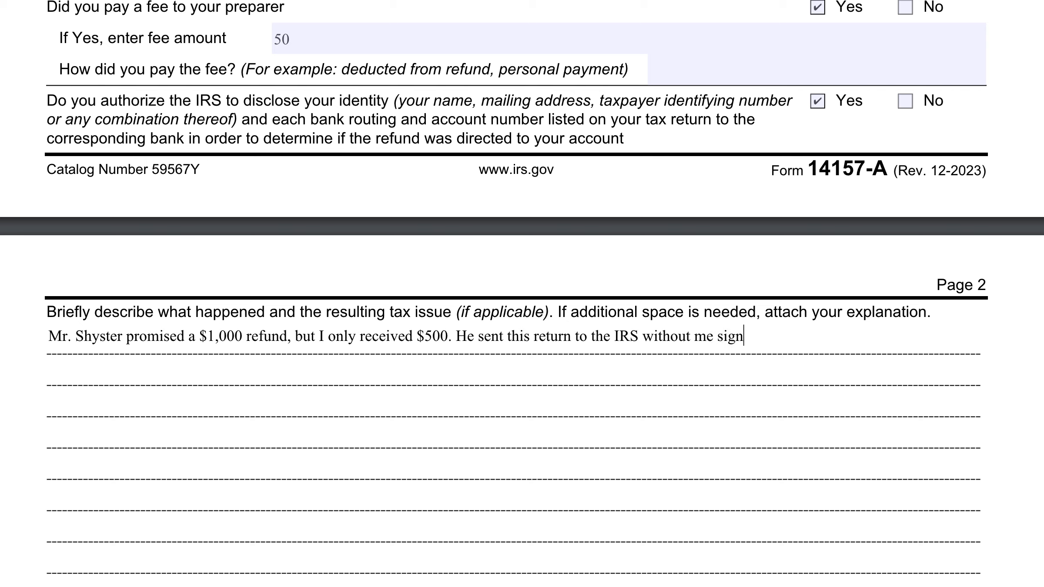
type("ing it or reviewing")
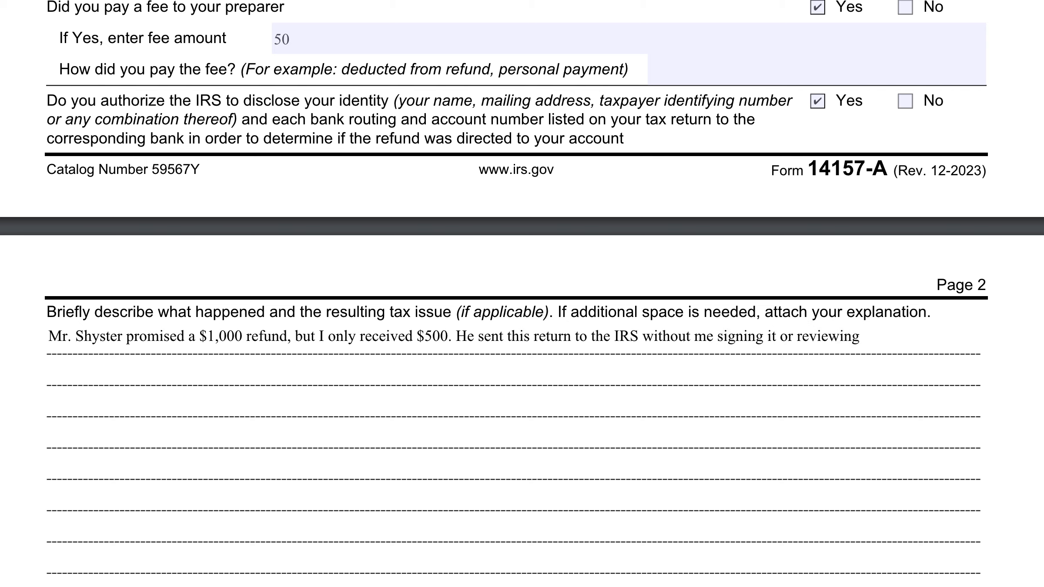
type(" it beforehand.")
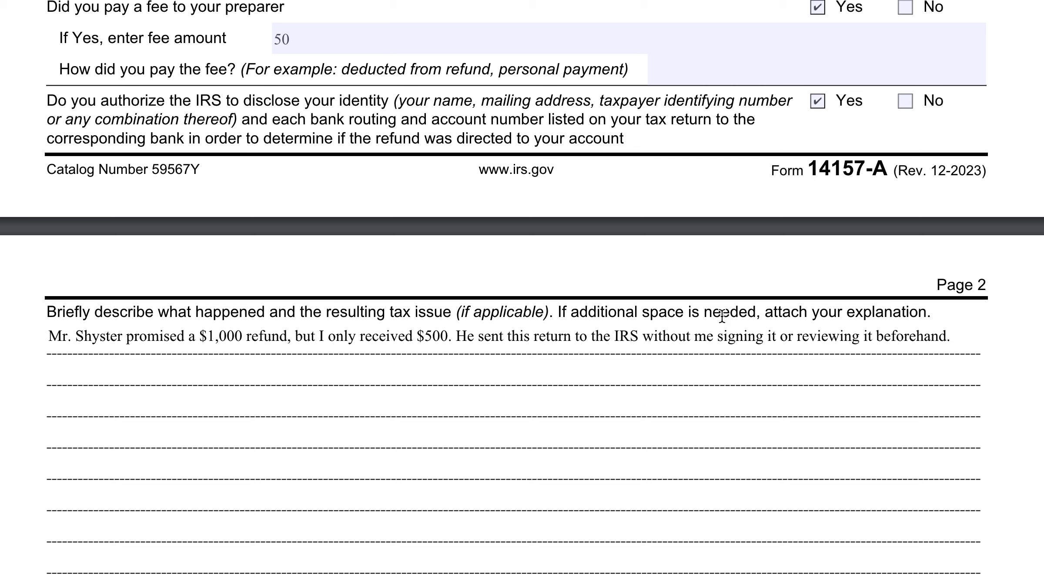
Review the description area, the signature, date and telephone fields on page 2, and the form instructions on page 3.
scroll(746, 353, "down", 5)
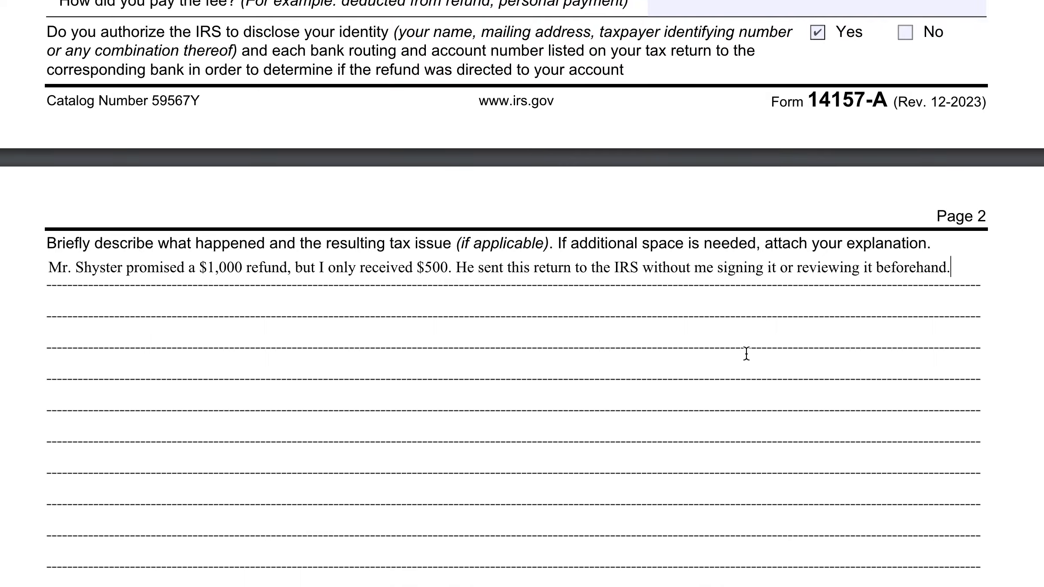
scroll(746, 353, "down", 2)
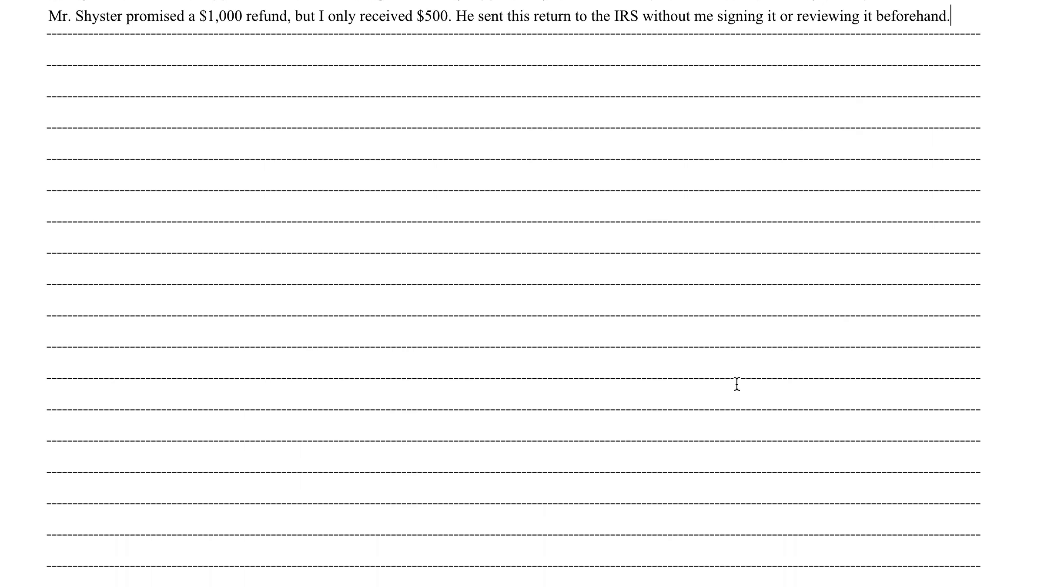
scroll(743, 354, "up", 4)
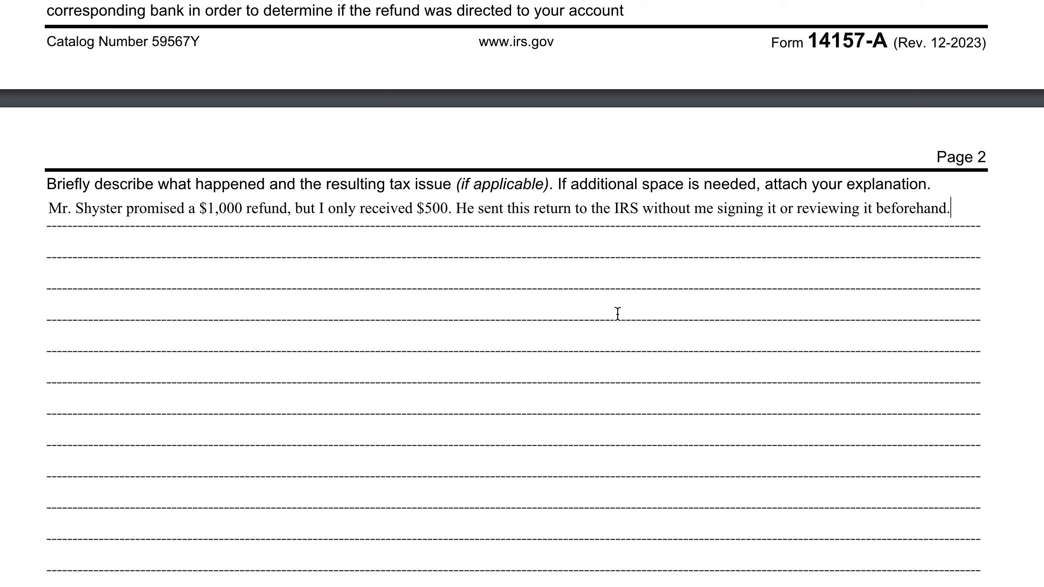
scroll(542, 346, "down", 6)
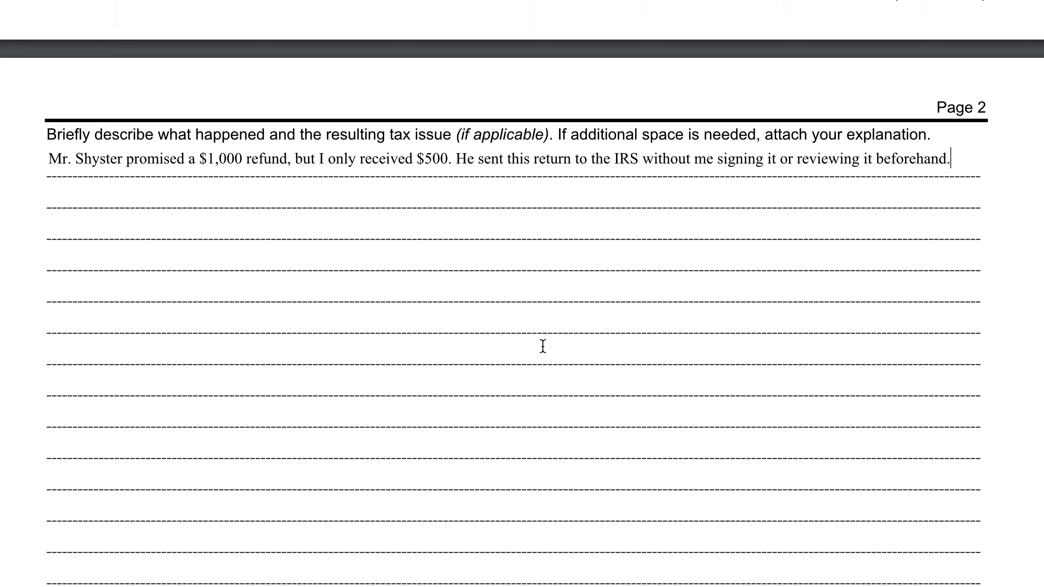
scroll(543, 346, "down", 5)
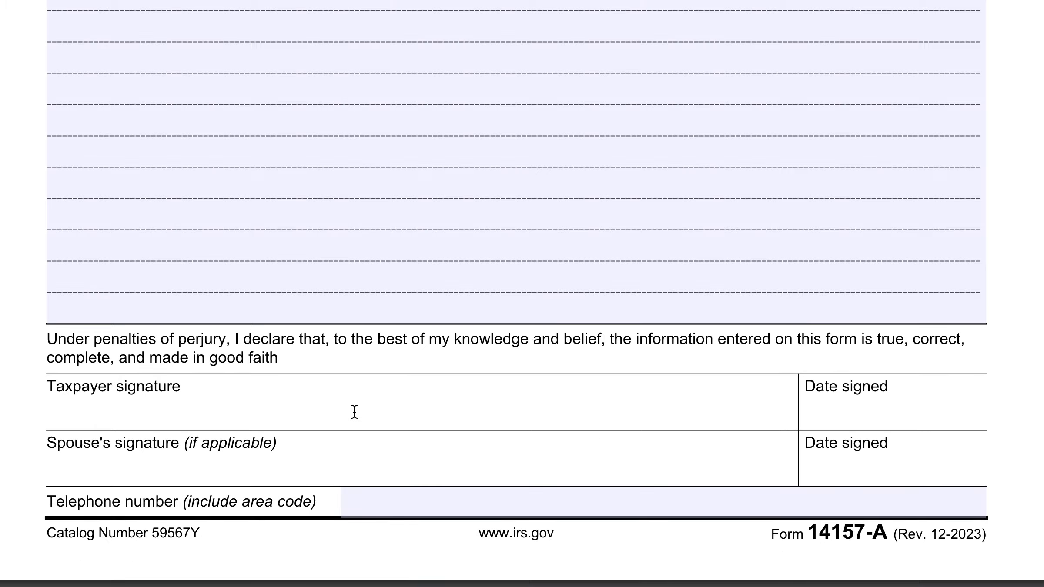
left_click(523, 498)
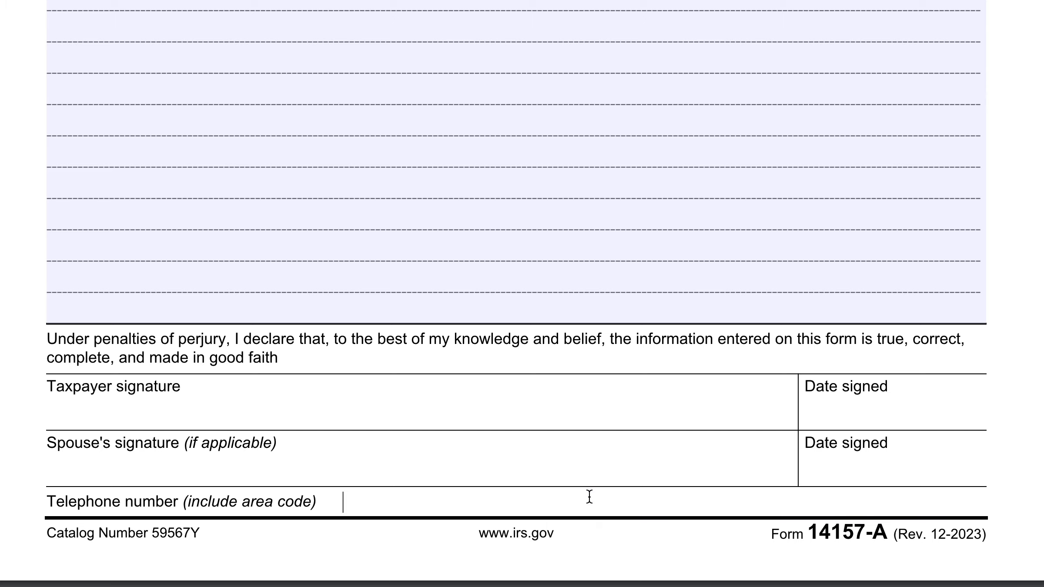
scroll(588, 497, "down", 1)
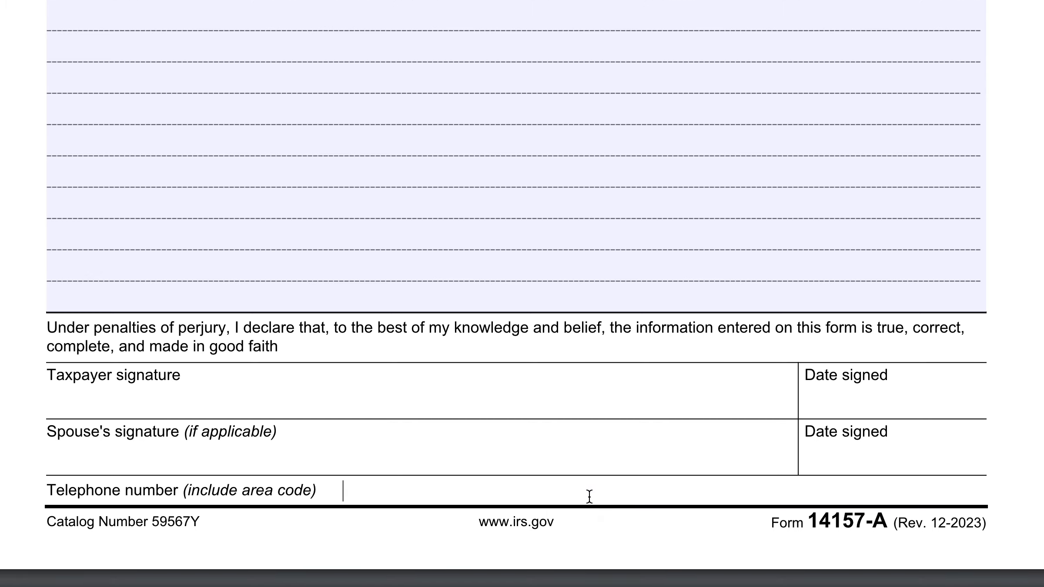
scroll(589, 497, "down", 10)
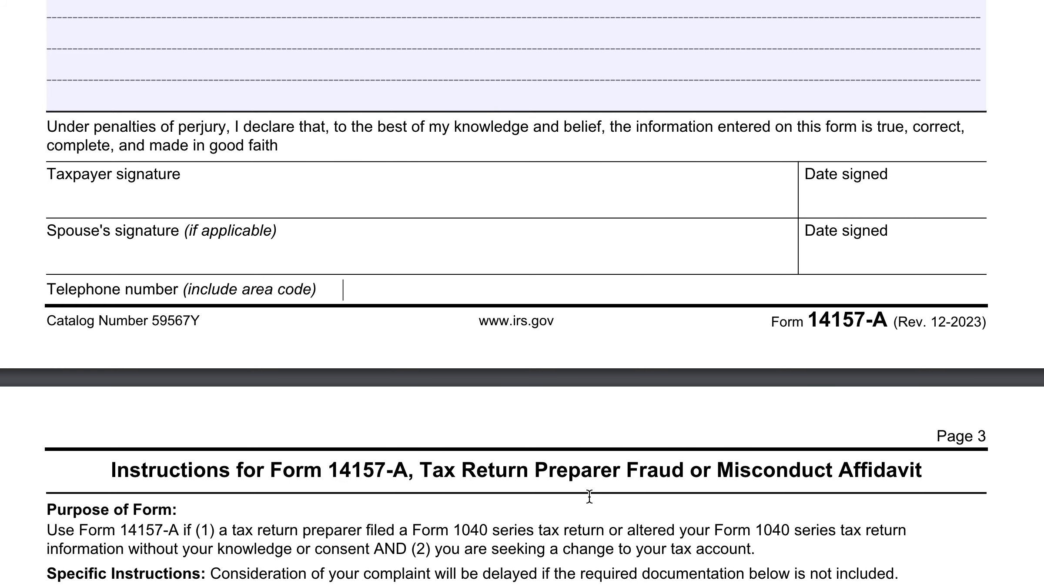
scroll(589, 496, "down", 8)
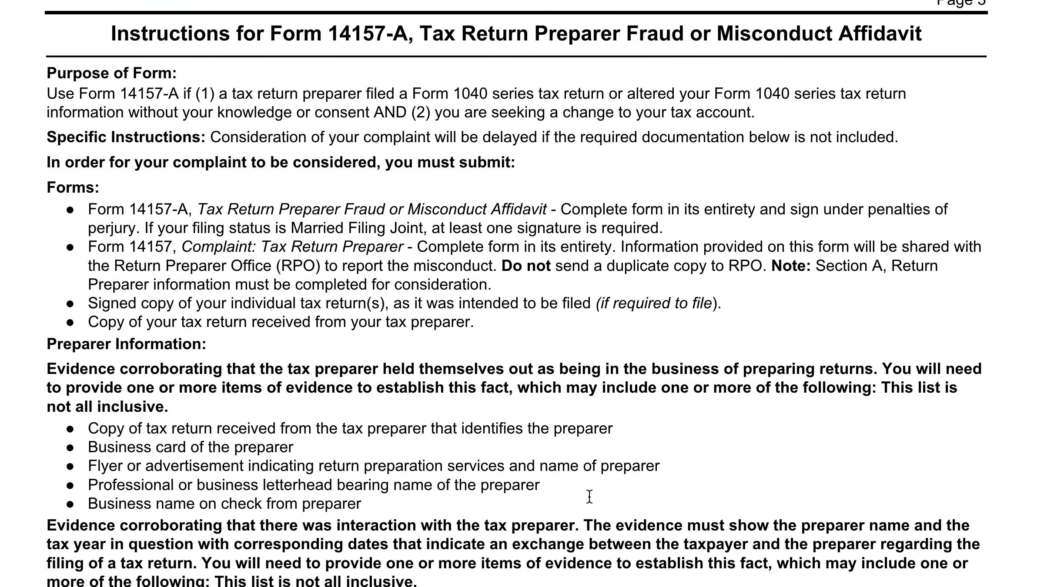